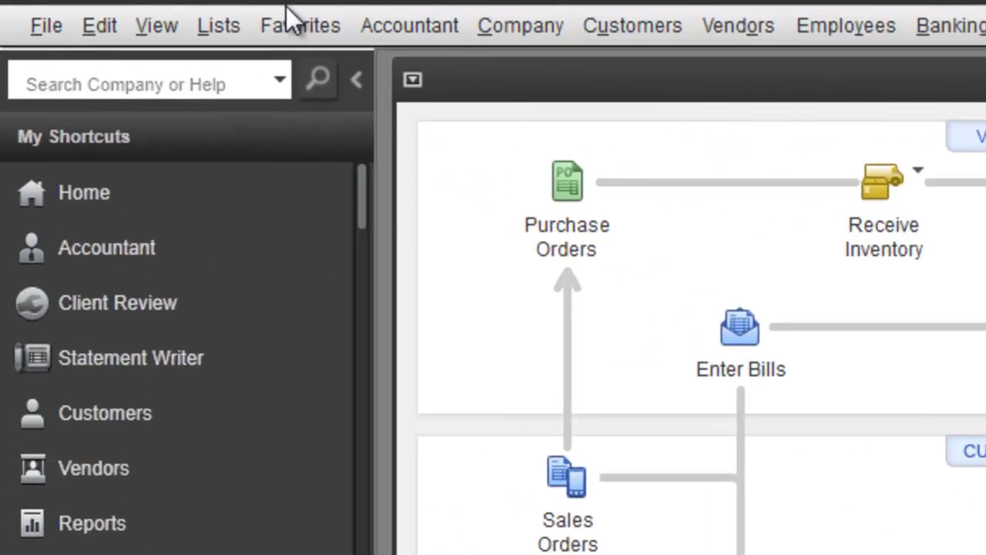
Step: Open the Chart of Accounts from the Lists menu
{"action": "left_click", "coordinate": [218, 27]}
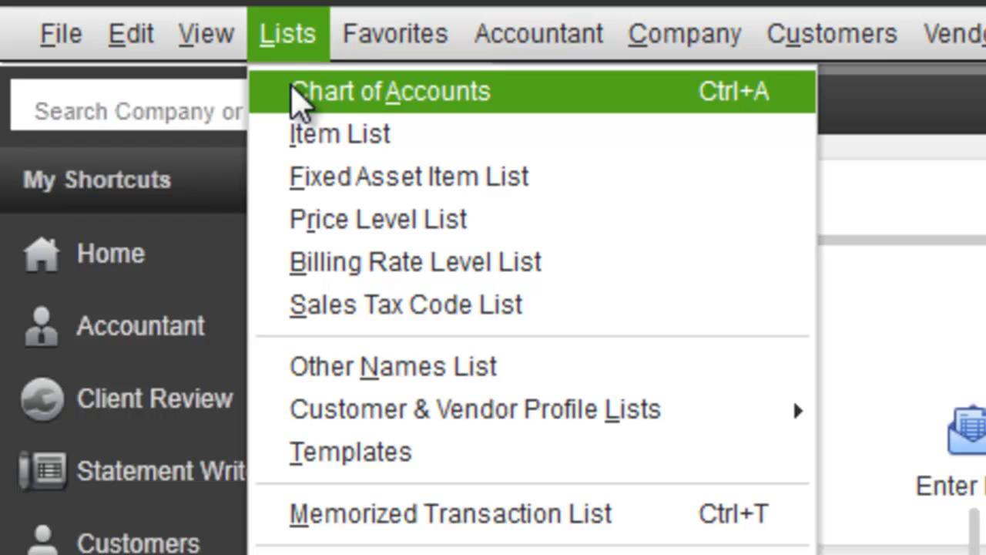
{"action": "left_click", "coordinate": [297, 97]}
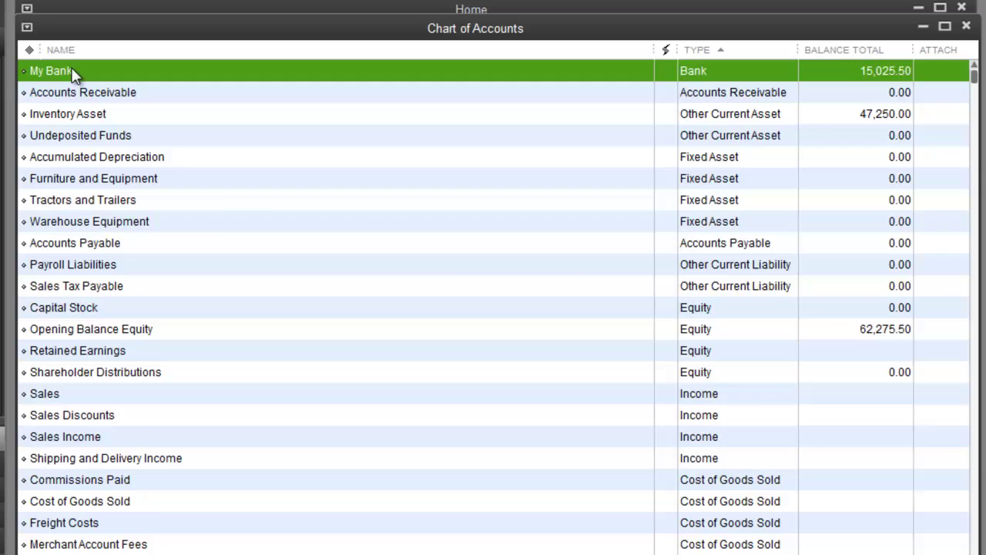
{"action": "double_click", "coordinate": [72, 71]}
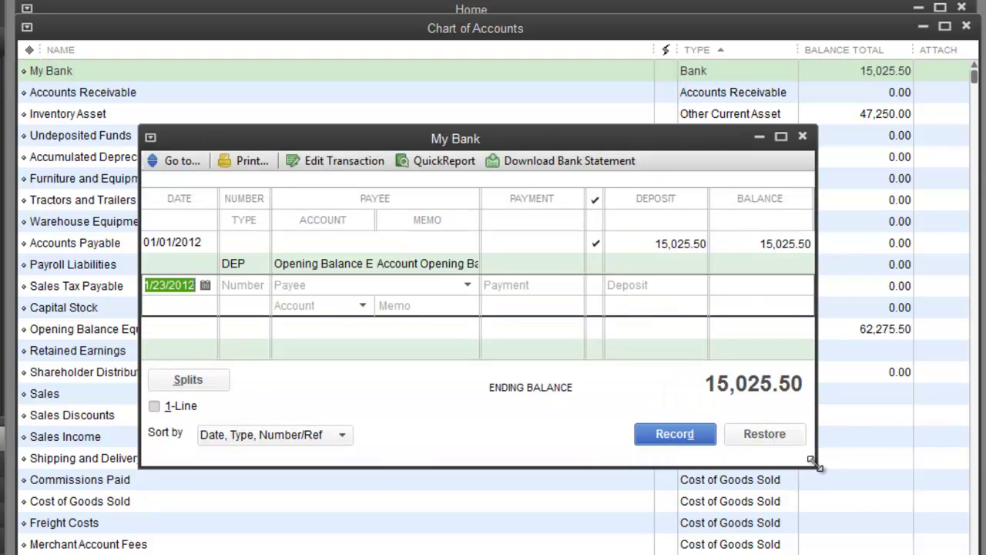
{"action": "left_click_drag", "start_coordinate": [815, 465], "coordinate": [954, 554]}
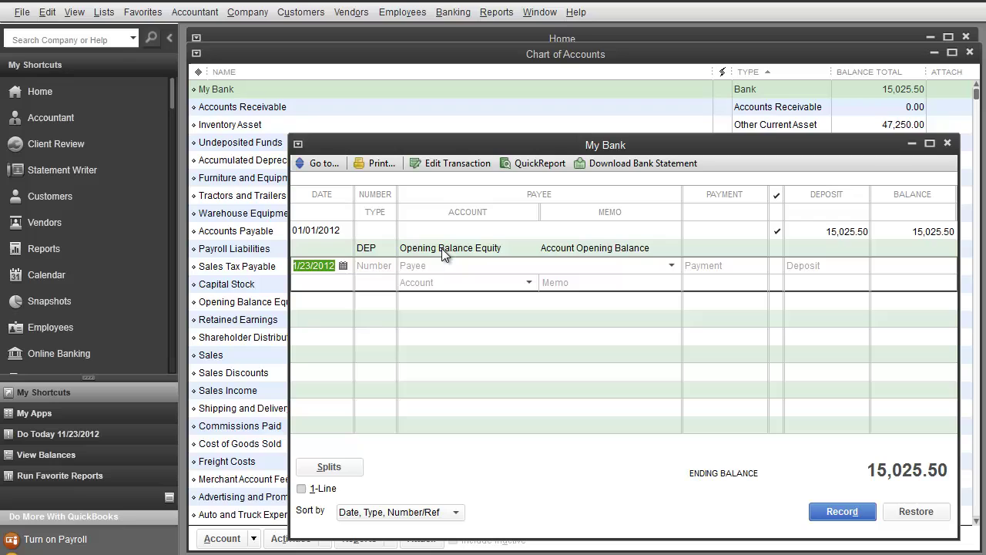
{"action": "left_click", "coordinate": [947, 143]}
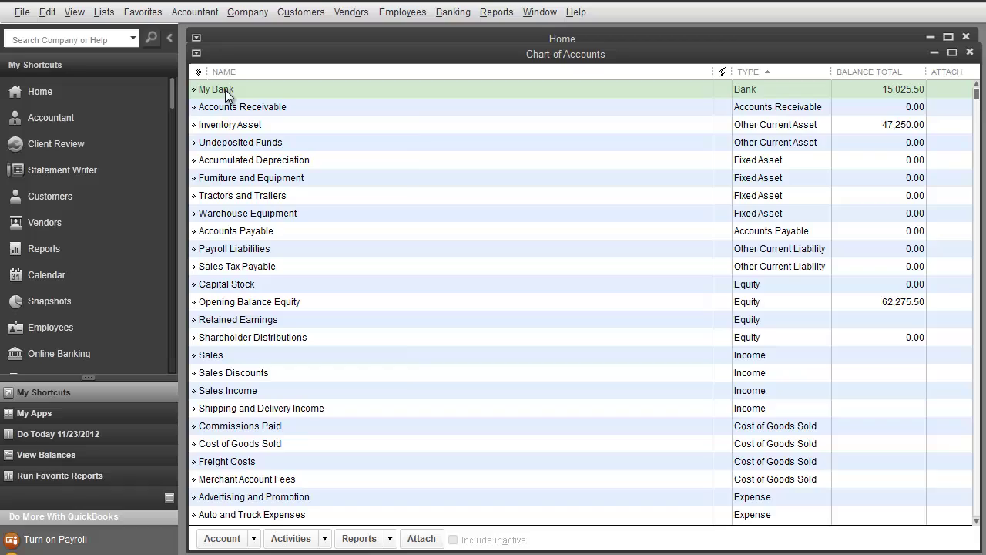
Step: Begin a new Bank account from the list's right-click menu, then cancel back out
{"action": "right_click", "coordinate": [227, 95]}
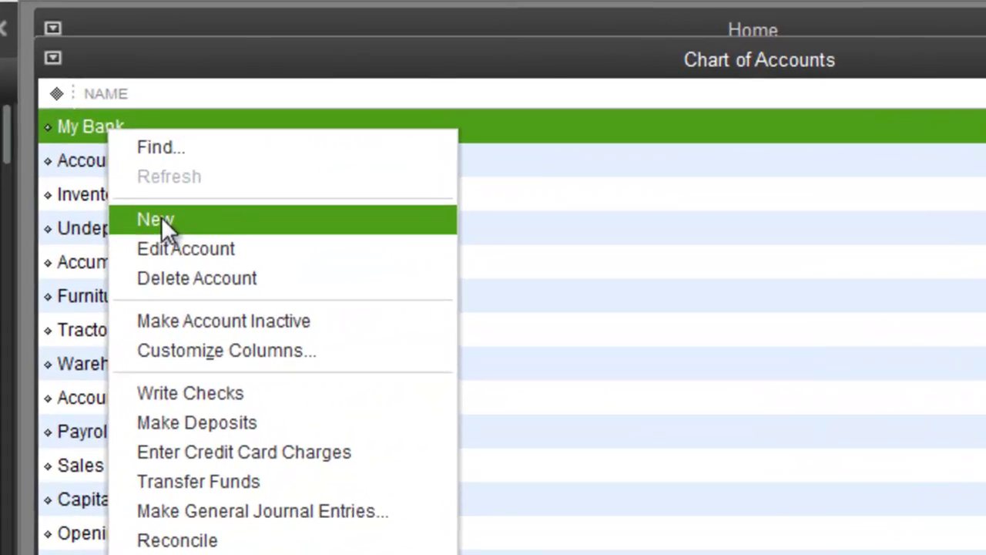
{"action": "left_click", "coordinate": [249, 138]}
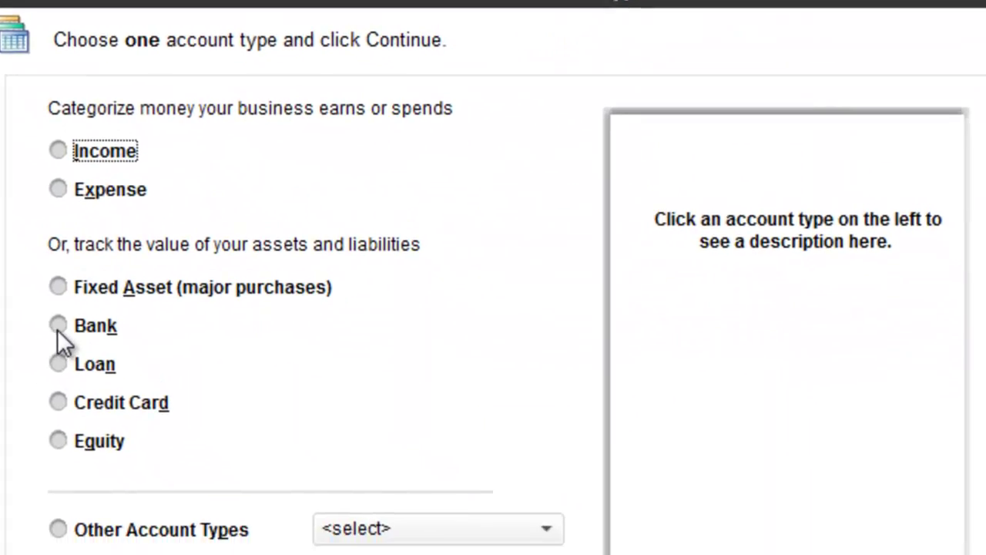
{"action": "left_click", "coordinate": [107, 355]}
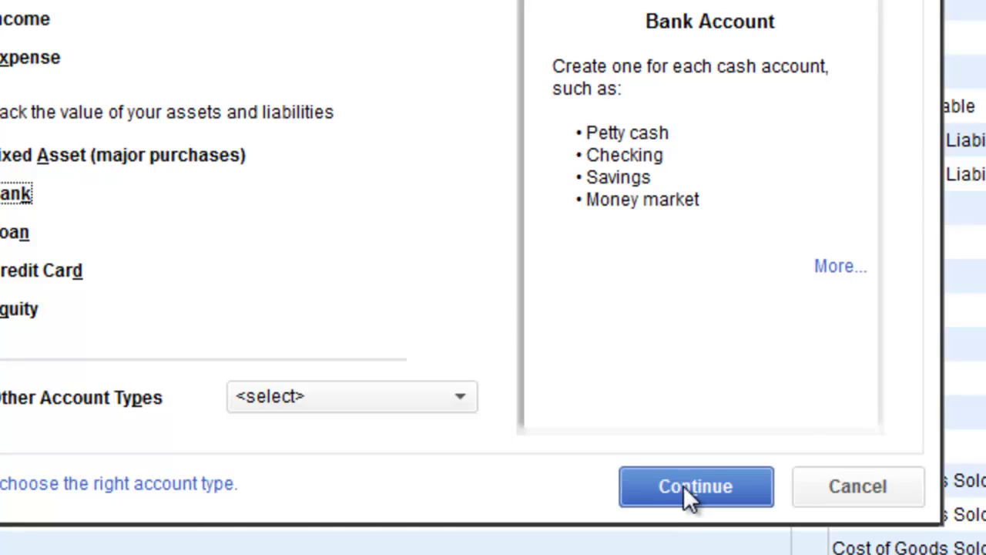
{"action": "left_click", "coordinate": [684, 486]}
{"action": "left_click", "coordinate": [676, 489]}
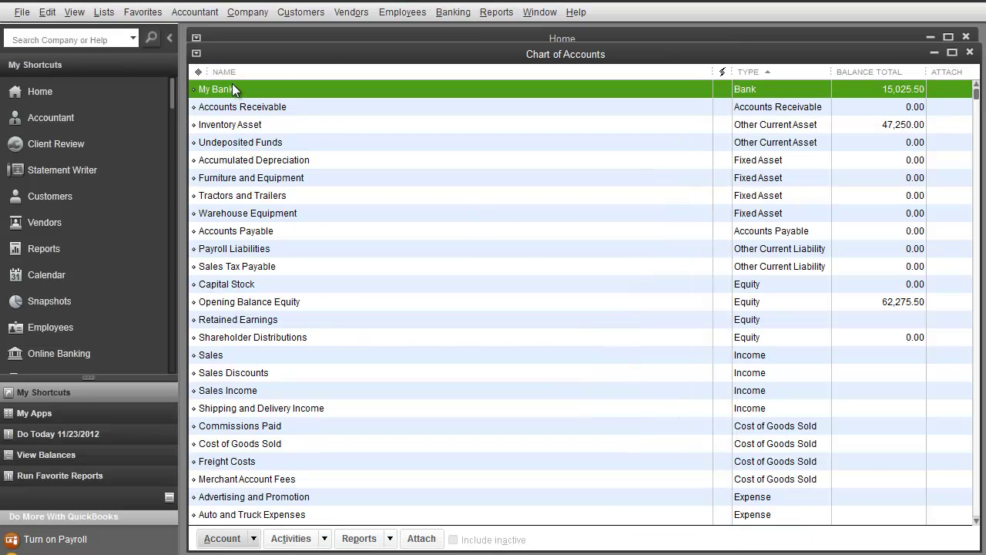
Step: Start a new Bank-type account again with Ctrl+N and continue to its blank form
{"action": "right_click", "coordinate": [233, 89]}
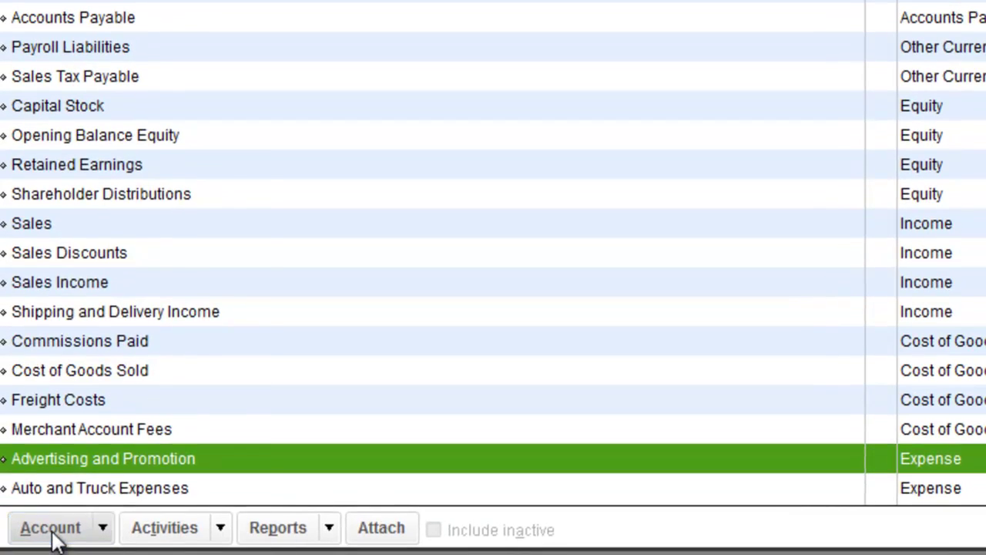
{"action": "left_click", "coordinate": [25, 537]}
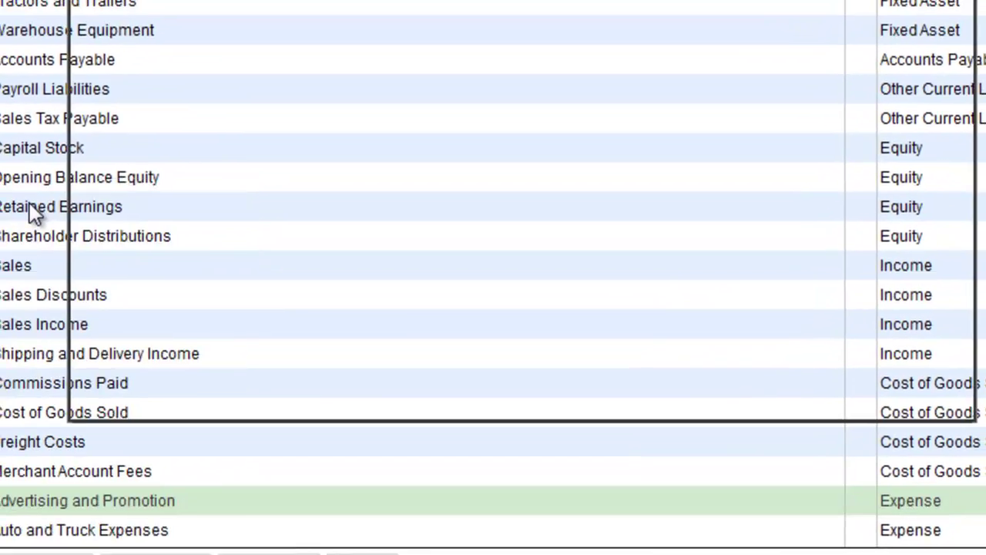
{"action": "key", "text": "ctrl+n"}
{"action": "left_click", "coordinate": [69, 283]}
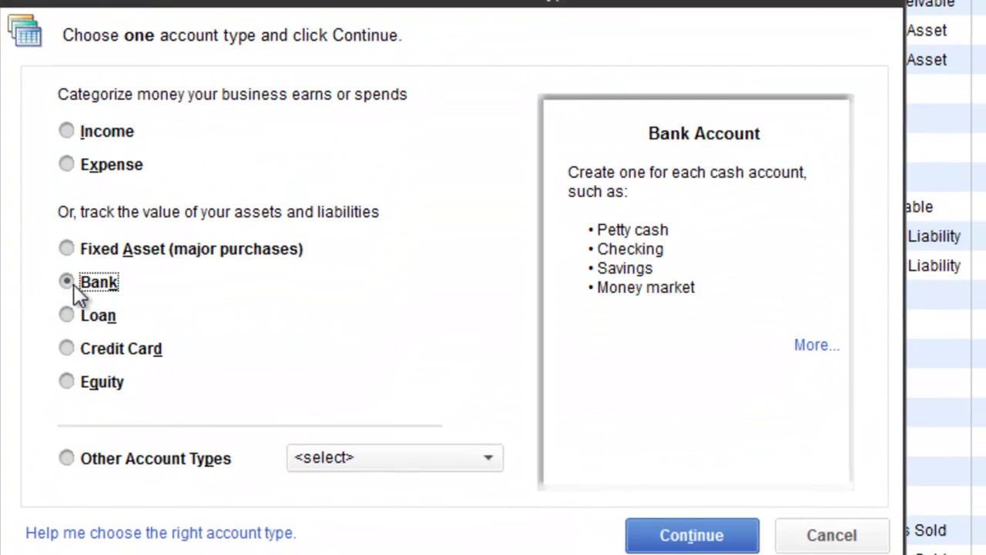
{"action": "left_click", "coordinate": [729, 547]}
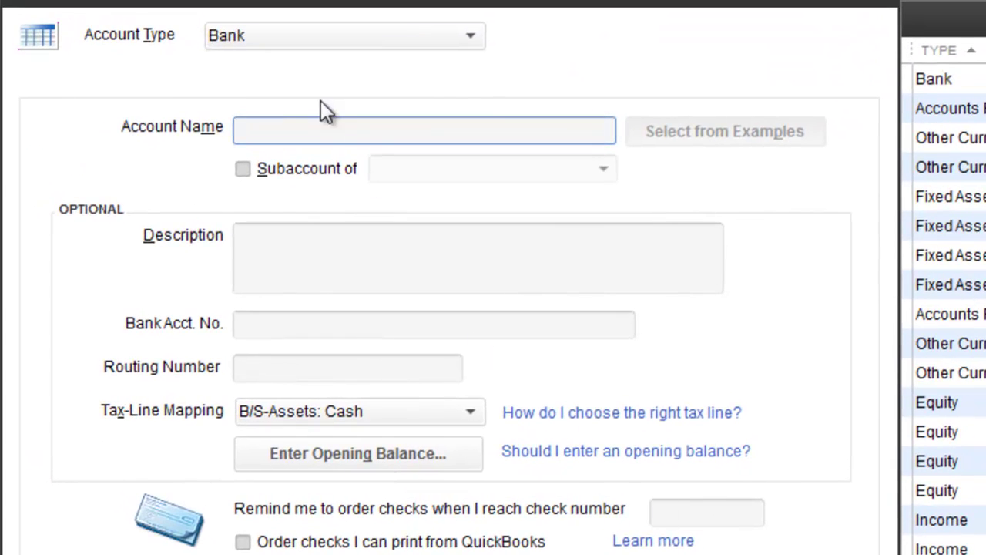
Step: Name the new account Checking and make it a subaccount of My Bank
{"action": "type", "text": "Checking"}
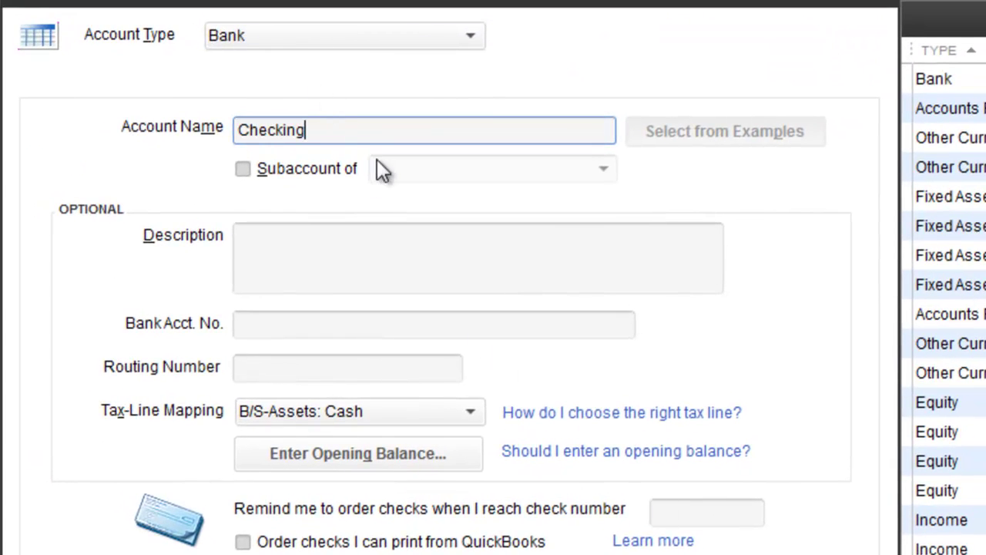
{"action": "left_click", "coordinate": [242, 169]}
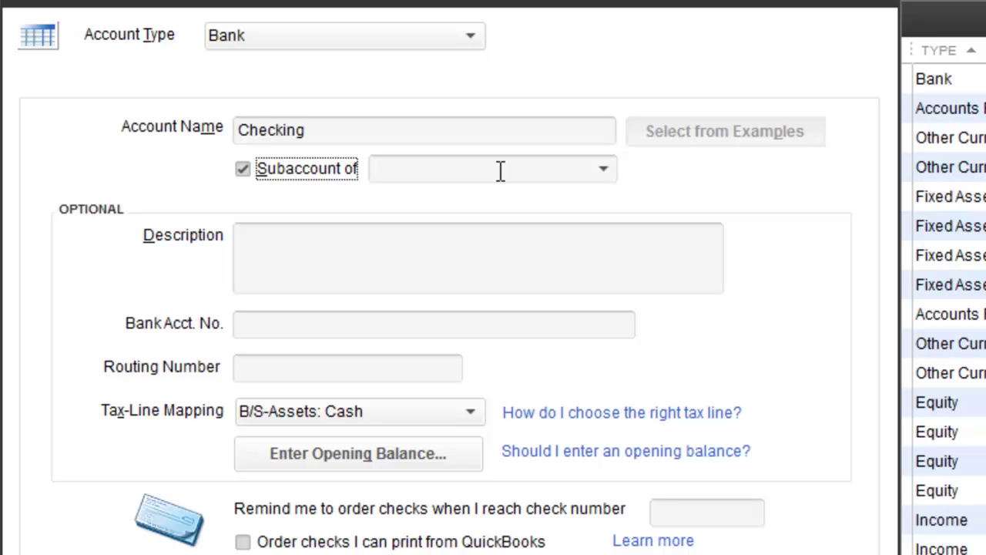
{"action": "left_click", "coordinate": [595, 174]}
{"action": "left_click", "coordinate": [435, 261]}
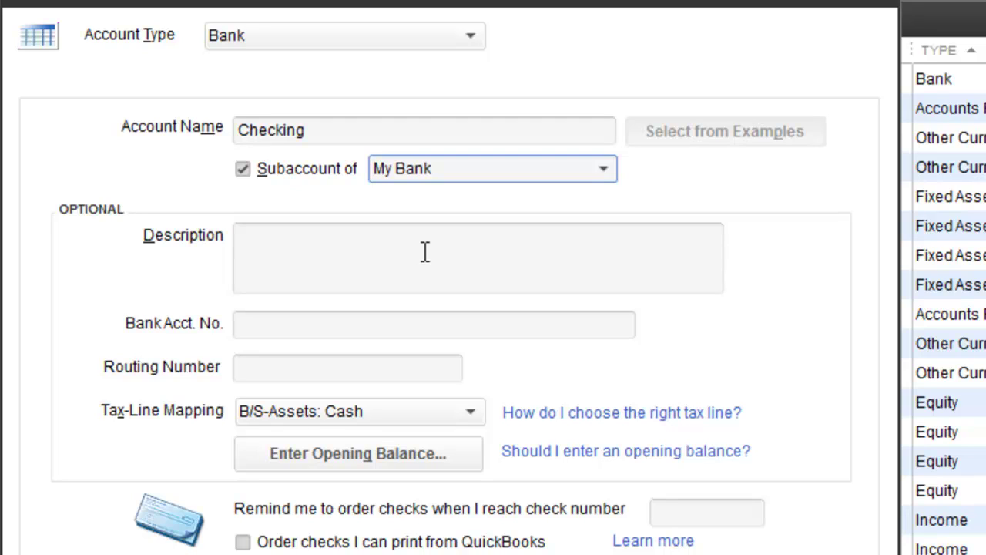
Step: Describe it as 'Main Checking Business Account' and fill in the bank account and routing numbers
{"action": "left_click", "coordinate": [424, 262]}
{"action": "type", "text": "Mai"}
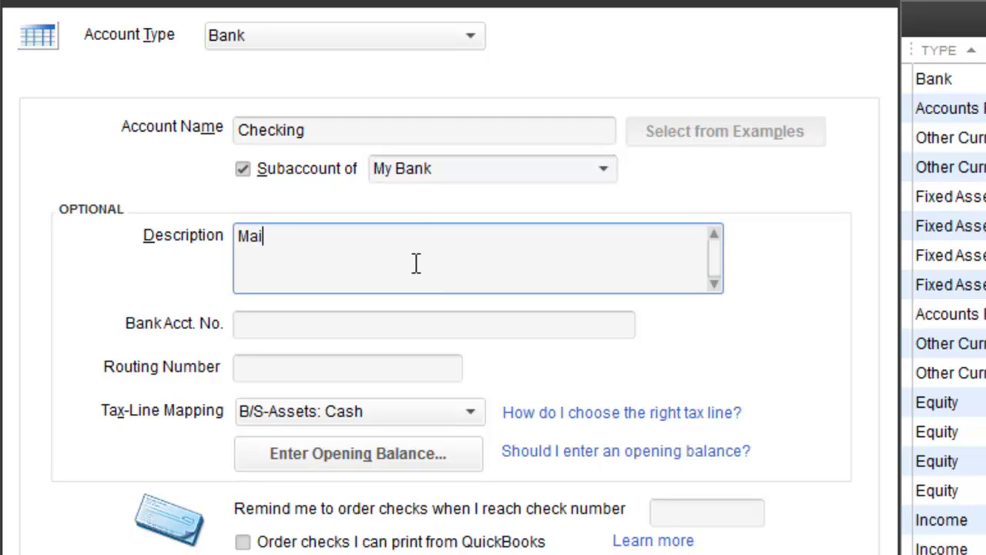
{"action": "type", "text": "n Checking BUsiness"}
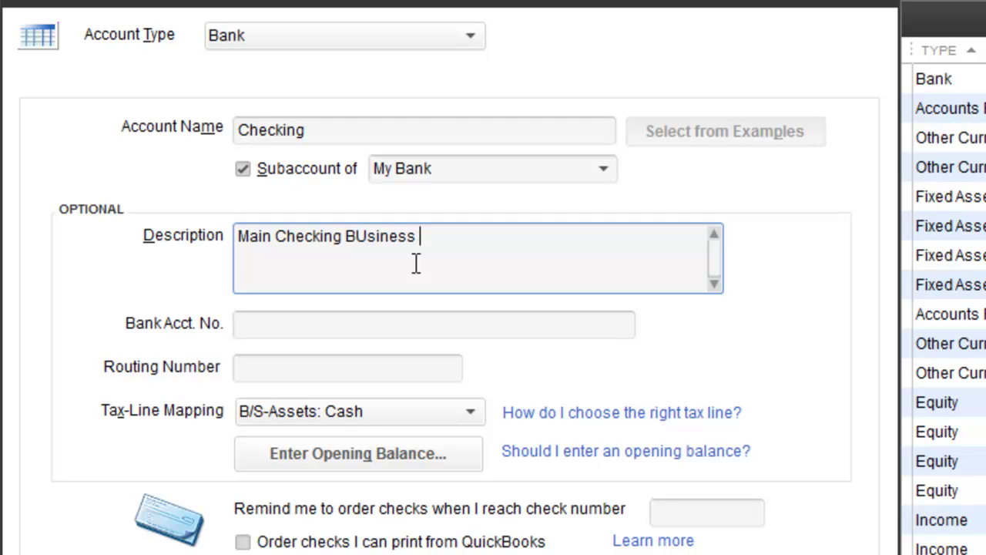
{"action": "key", "text": "BackSpace"}
{"action": "key", "text": "BackSpace"}
{"action": "key", "text": "BackSpace"}
{"action": "key", "text": "BackSpace"}
{"action": "key", "text": "BackSpace"}
{"action": "key", "text": "BackSpace"}
{"action": "key", "text": "BackSpace"}
{"action": "type", "text": "usines"}
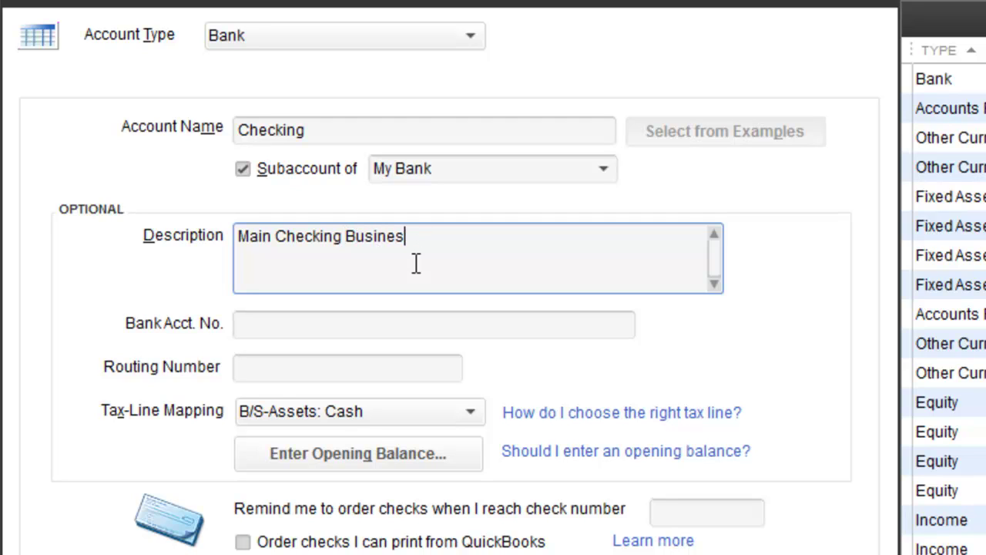
{"action": "type", "text": "s Account"}
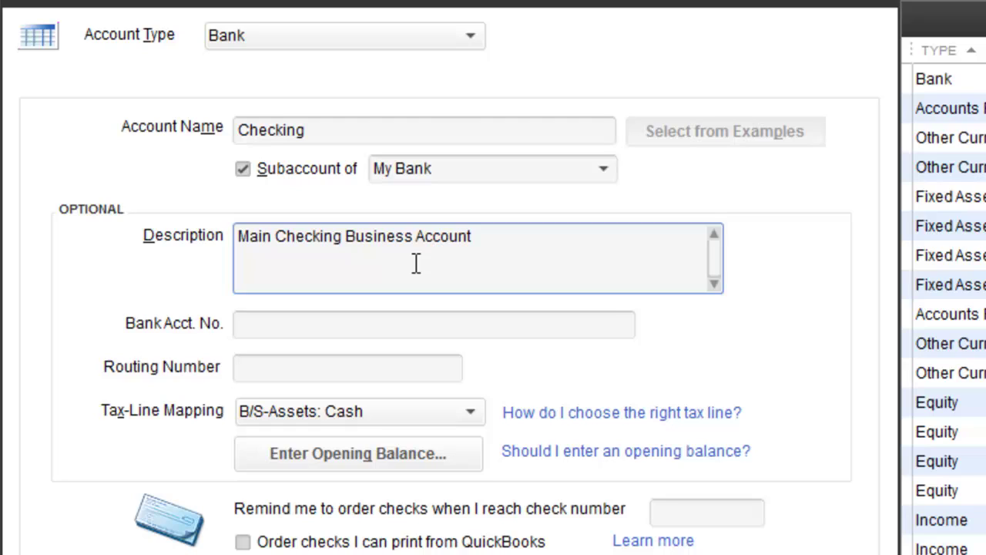
{"action": "key", "text": "Tab"}
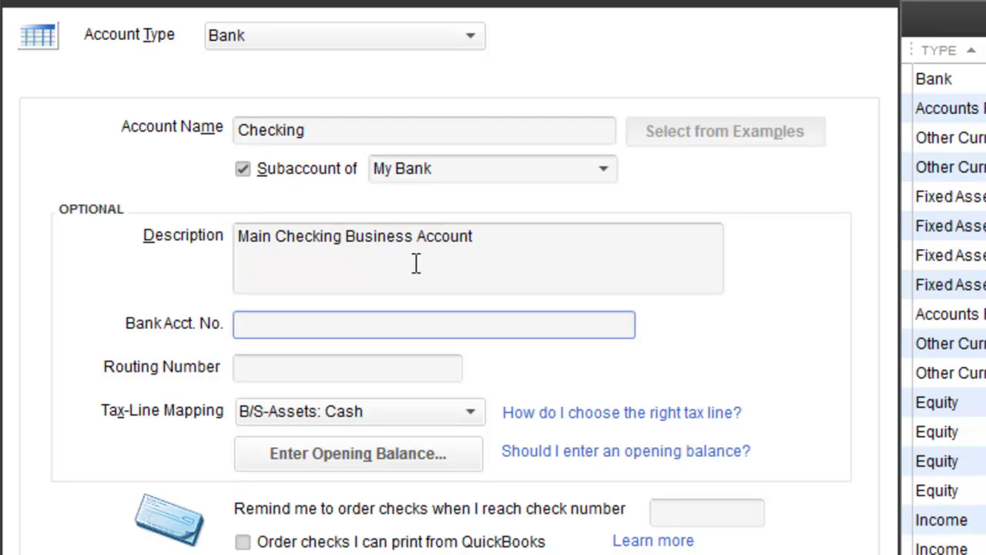
{"action": "type", "text": "555555"}
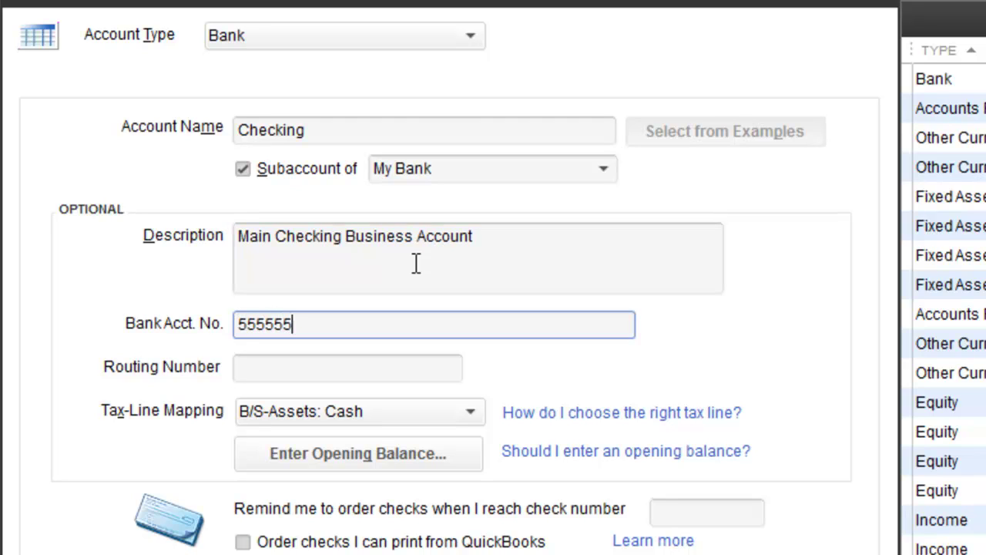
{"action": "type", "text": "5-1"}
{"action": "key", "text": "Tab"}
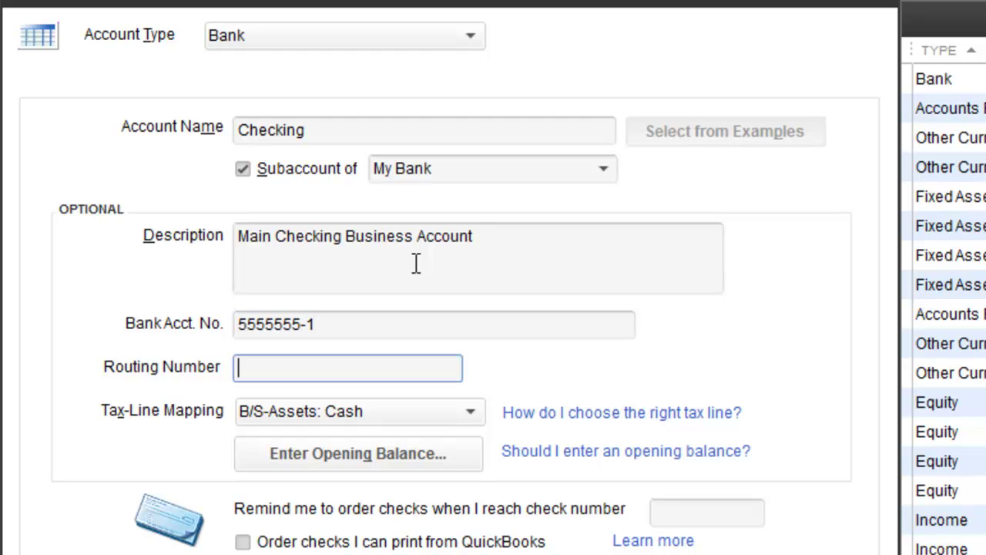
{"action": "type", "text": "3221549"}
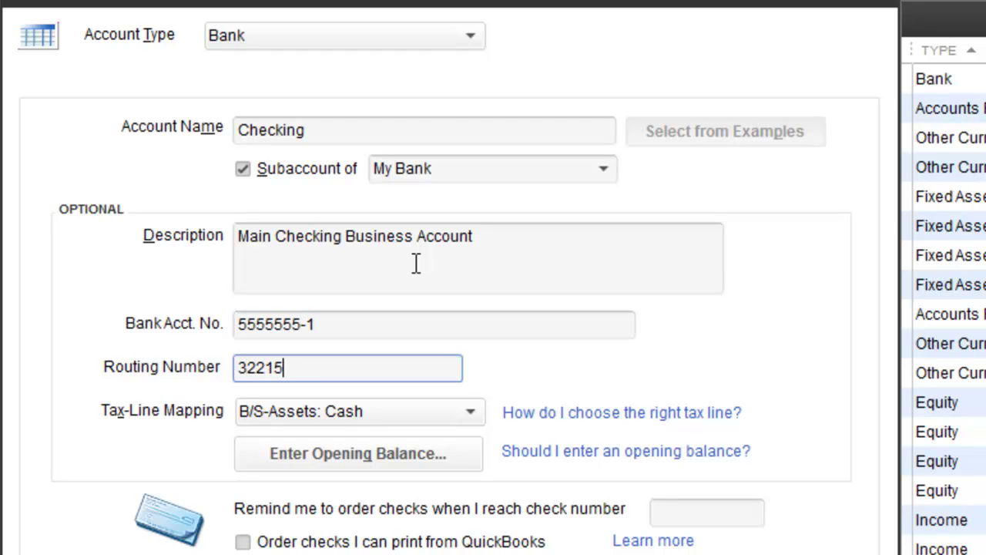
{"action": "type", "text": "65"}
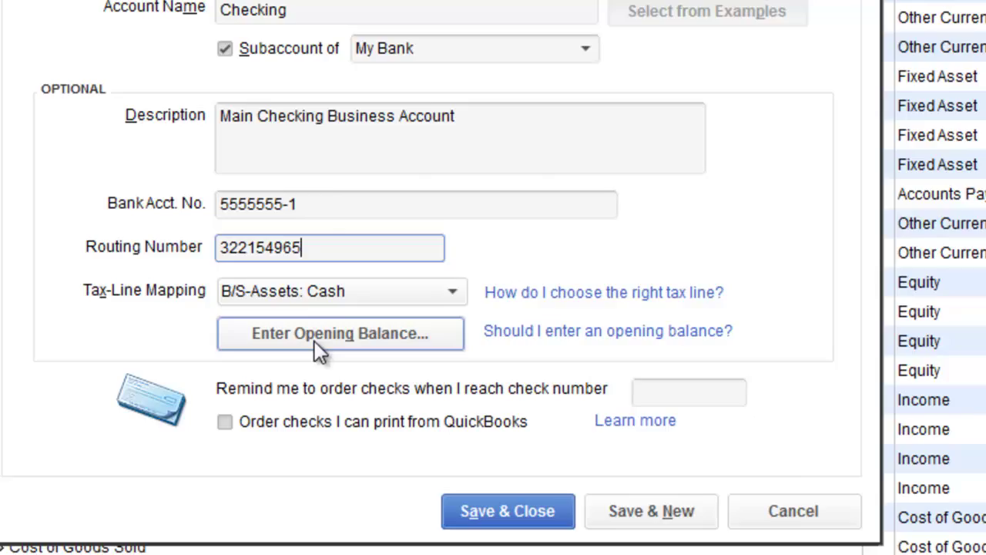
Step: Give Checking a 13,025.50 opening balance dated 12/31/2011 and confirm it
{"action": "left_click", "coordinate": [330, 450]}
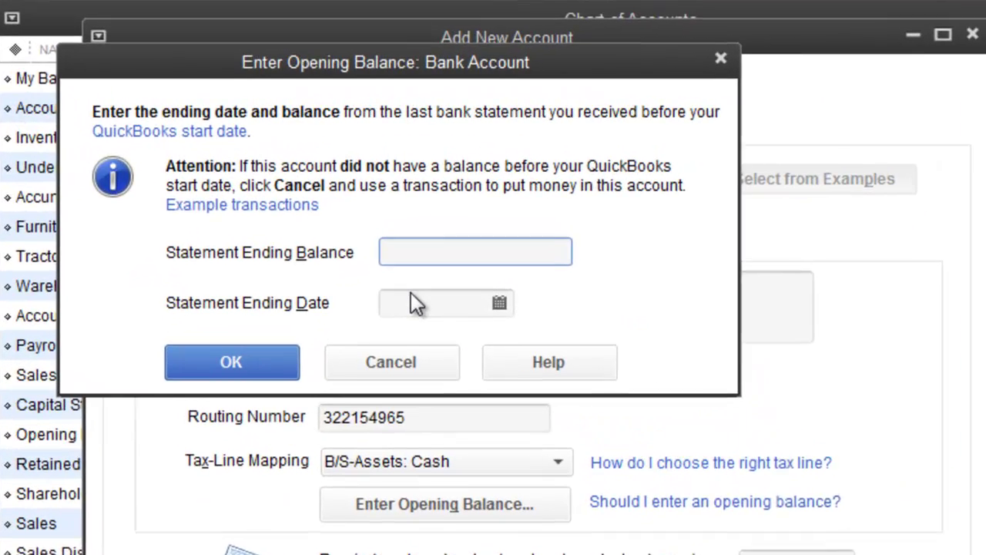
{"action": "type", "text": "13,"}
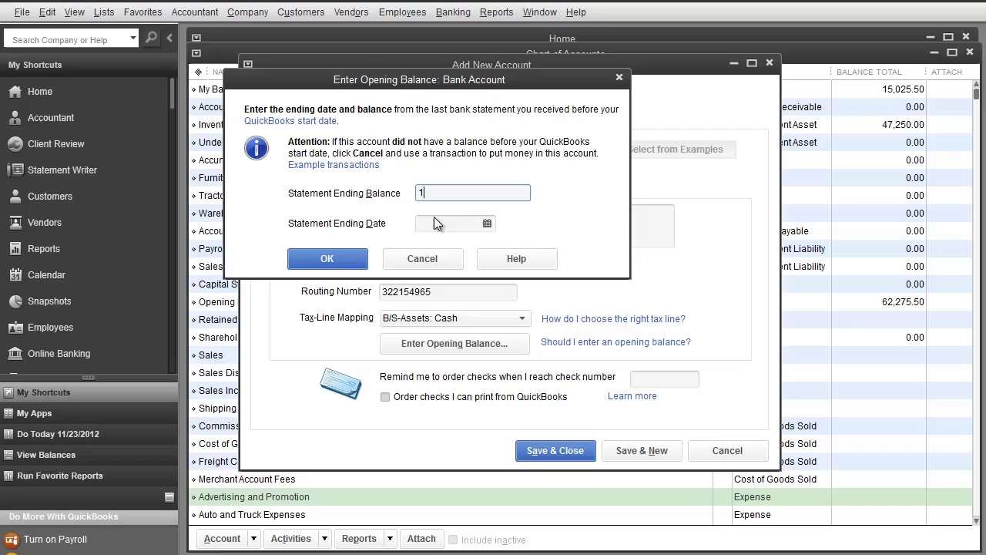
{"action": "type", "text": "025.50"}
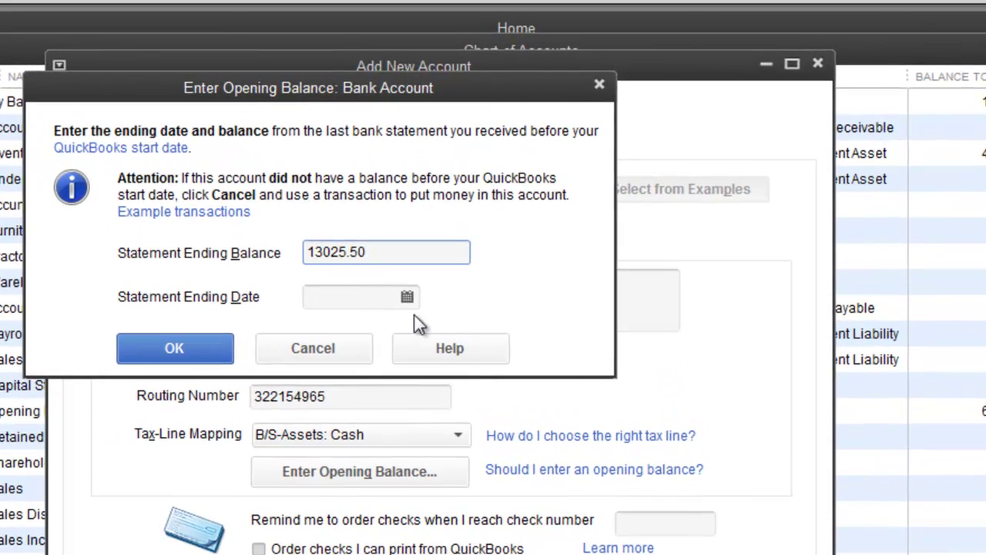
{"action": "left_click", "coordinate": [487, 224]}
{"action": "left_click", "coordinate": [329, 333]}
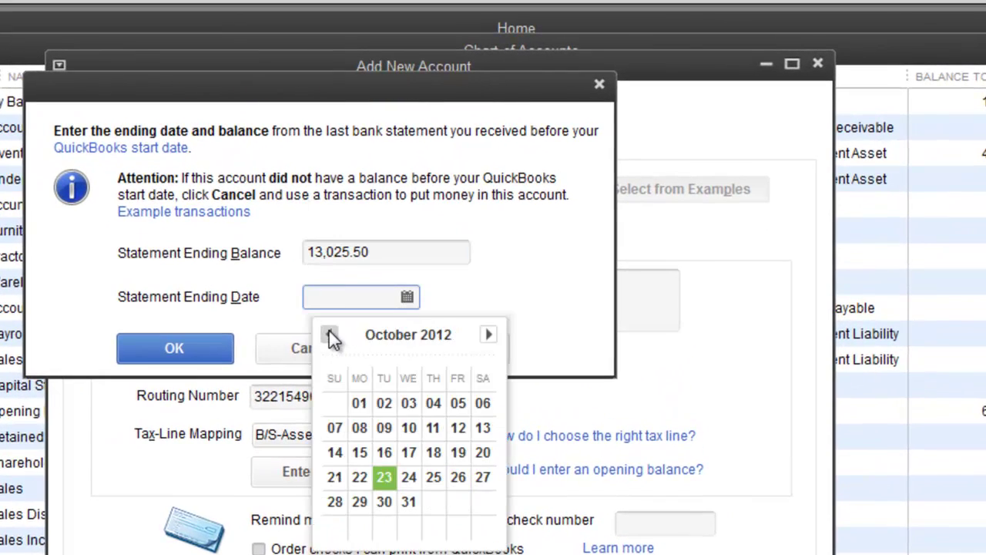
{"action": "left_click", "coordinate": [329, 333]}
{"action": "left_click", "coordinate": [329, 333]}
{"action": "left_click", "coordinate": [330, 334]}
{"action": "left_click", "coordinate": [329, 335]}
{"action": "left_click", "coordinate": [329, 335]}
{"action": "left_click", "coordinate": [329, 334]}
{"action": "left_click", "coordinate": [329, 335]}
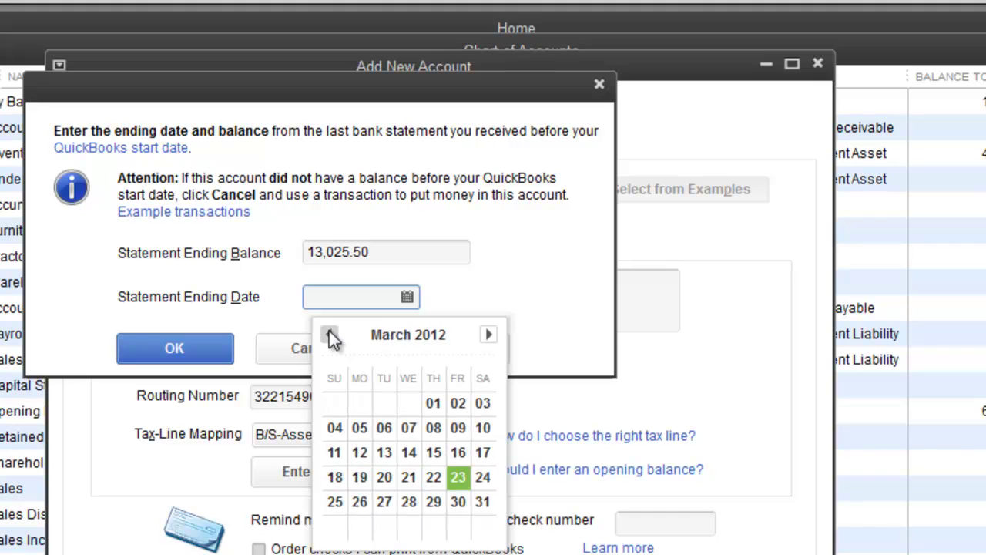
{"action": "left_click", "coordinate": [329, 335]}
{"action": "left_click", "coordinate": [329, 335]}
{"action": "left_click", "coordinate": [329, 334]}
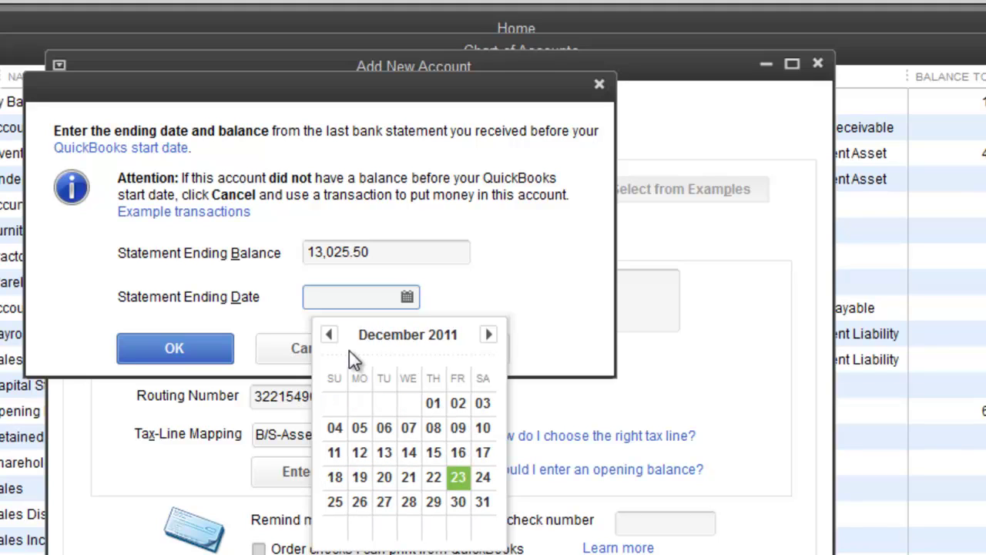
{"action": "left_click", "coordinate": [482, 502]}
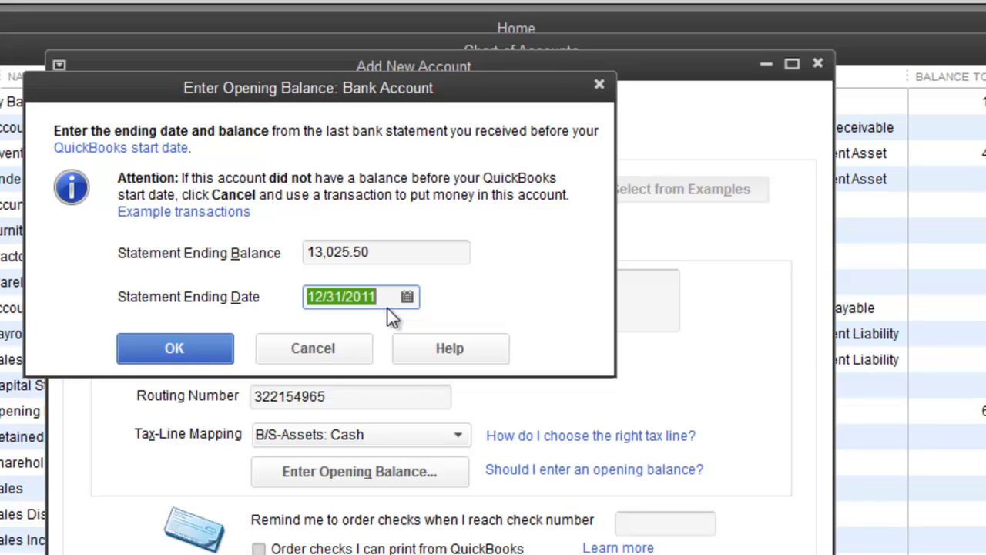
{"action": "left_click", "coordinate": [189, 345]}
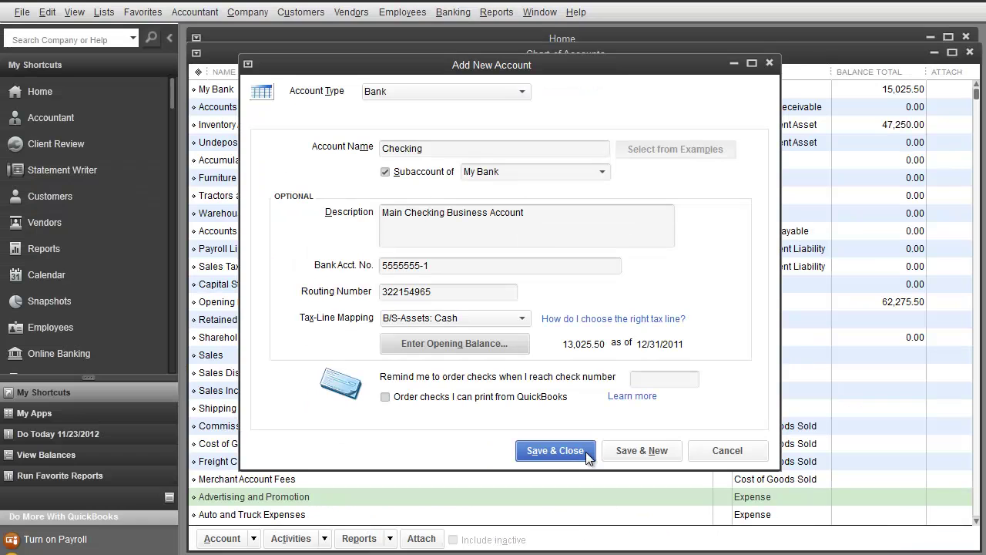
Step: Save Checking, accept the past-dated balance warning, and dismiss the blank new account form
{"action": "left_click", "coordinate": [625, 451]}
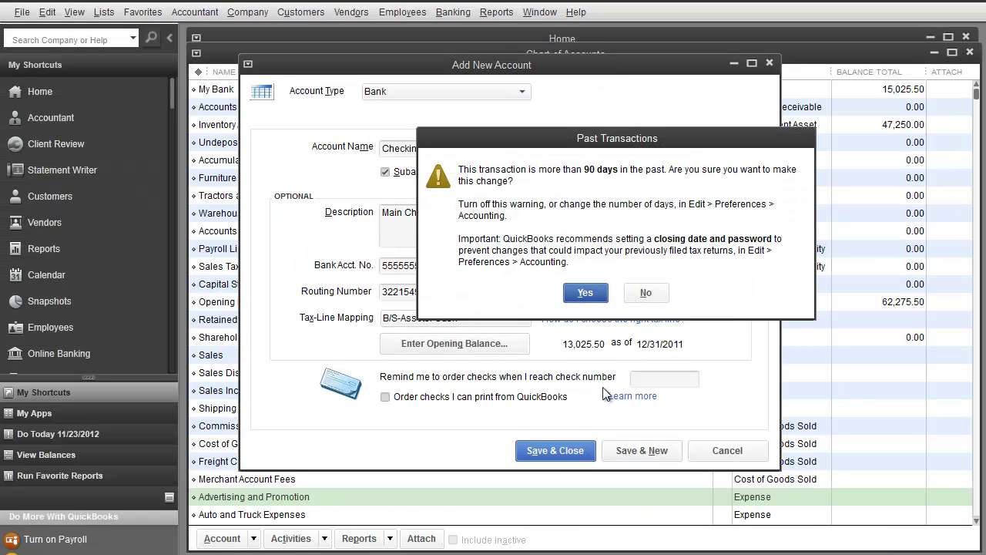
{"action": "left_click", "coordinate": [585, 294]}
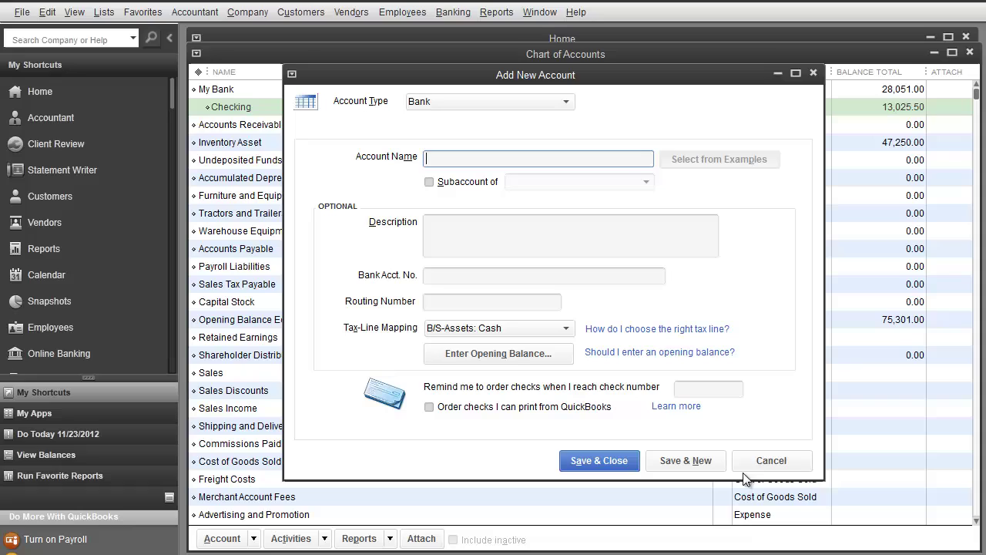
{"action": "left_click", "coordinate": [769, 462]}
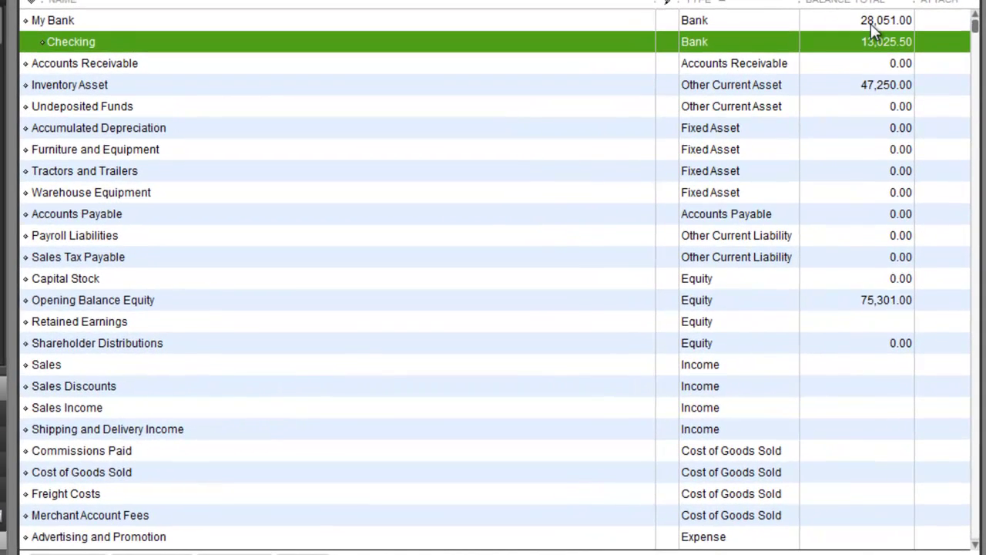
Step: Start a new Bank account named Savings as a subaccount of My Bank
{"action": "right_click", "coordinate": [61, 22]}
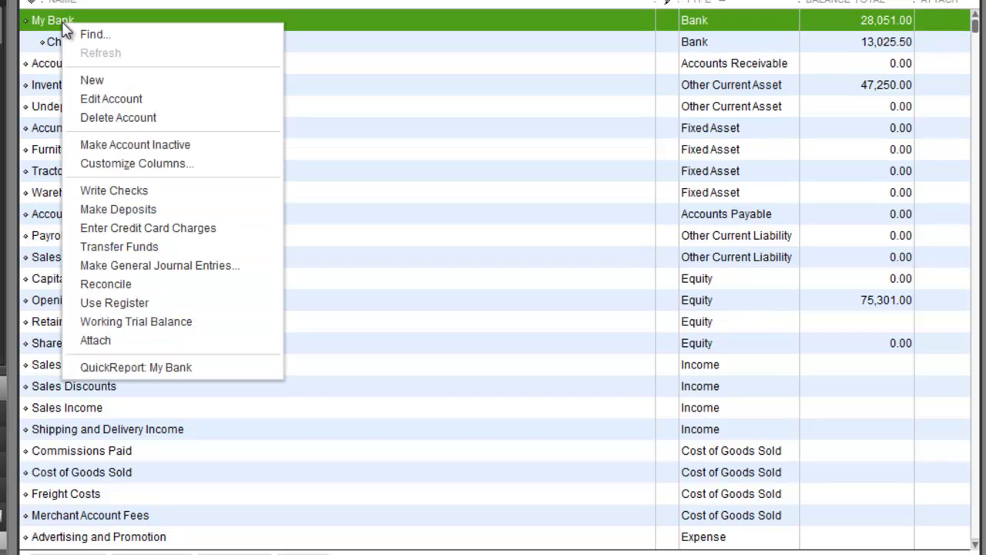
{"action": "left_click", "coordinate": [128, 83]}
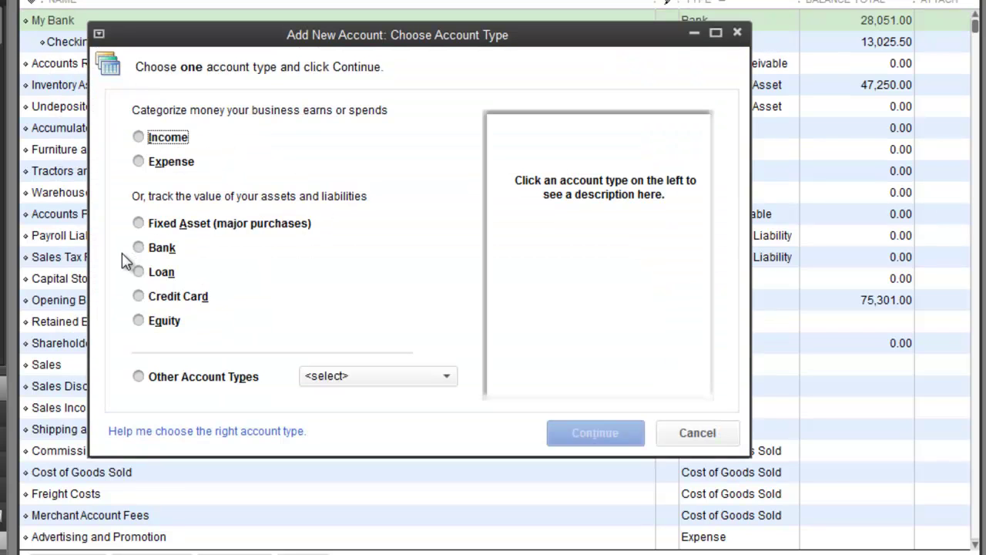
{"action": "left_click", "coordinate": [144, 249]}
{"action": "left_click", "coordinate": [569, 430]}
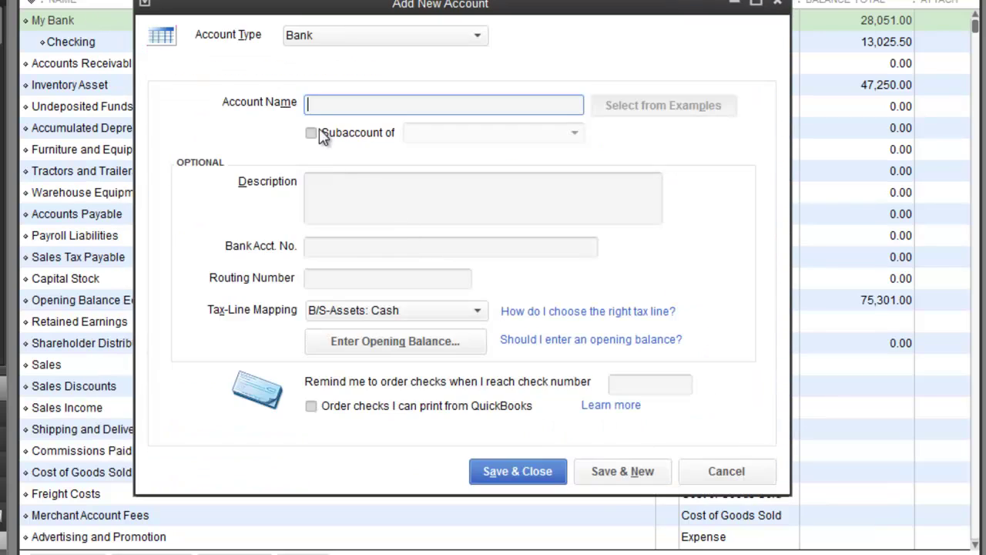
{"action": "type", "text": "Savings"}
{"action": "left_click", "coordinate": [312, 133]}
{"action": "left_click", "coordinate": [508, 136]}
{"action": "left_click", "coordinate": [583, 133]}
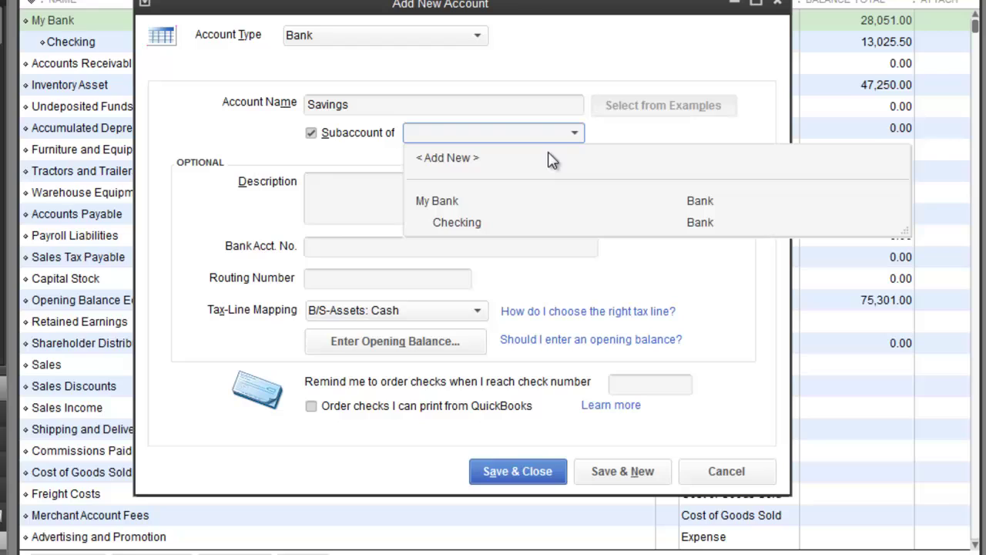
{"action": "left_click", "coordinate": [456, 203]}
Step: Describe Savings as 'Main Savings Account for Business' and fill in its bank account and routing numbers
{"action": "left_click", "coordinate": [349, 186]}
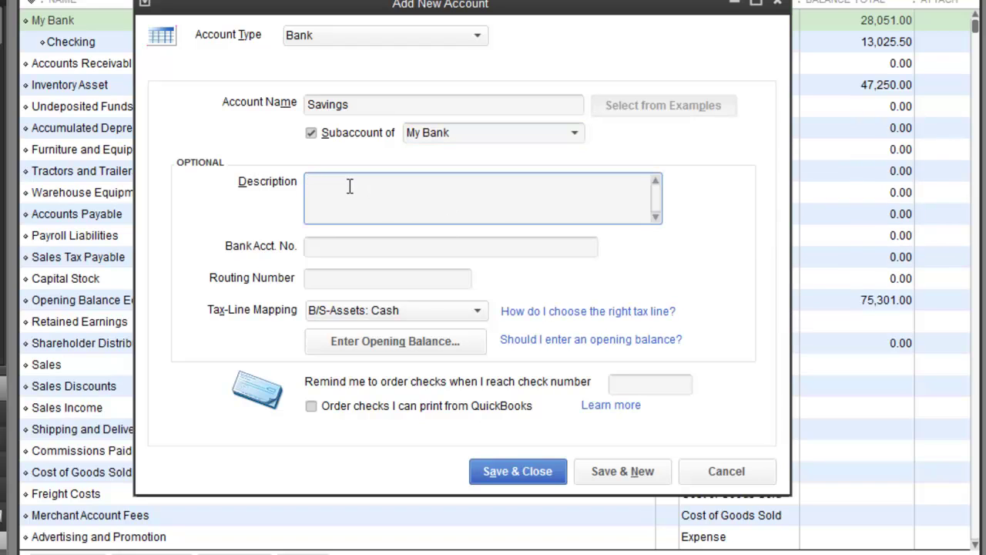
{"action": "type", "text": "Main Savings Account for Busin"}
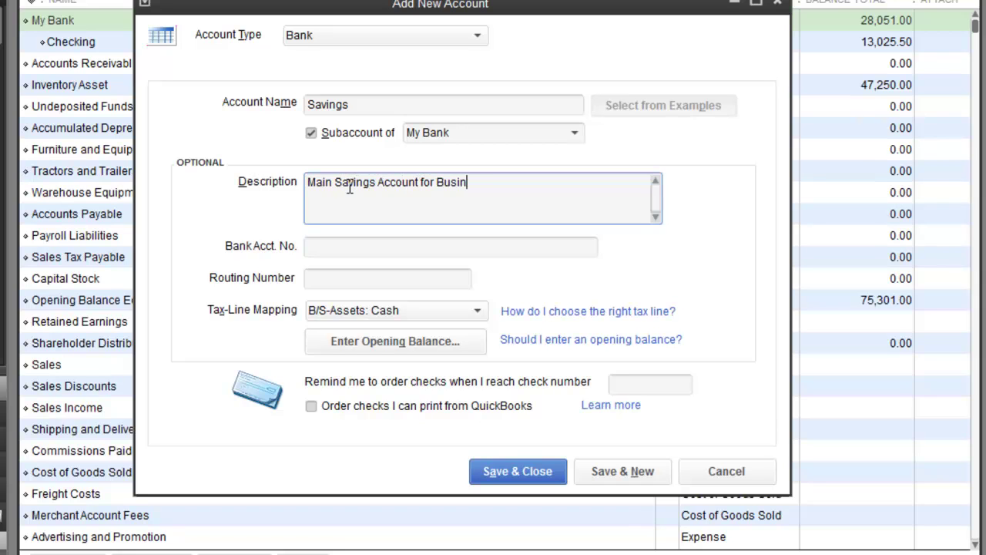
{"action": "type", "text": "ess"}
{"action": "key", "text": "Tab"}
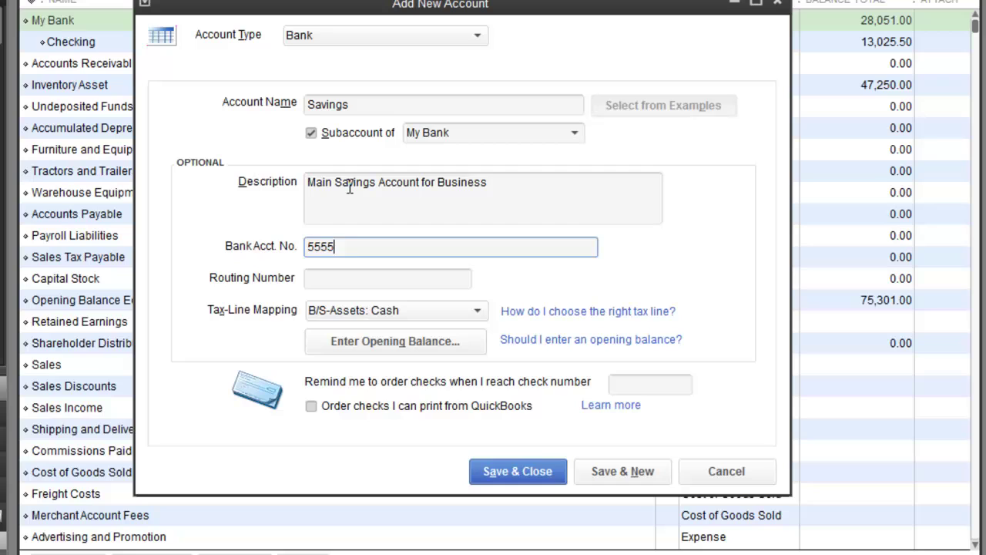
{"action": "type", "text": "555-2"}
{"action": "key", "text": "Tab"}
{"action": "type", "text": "3"}
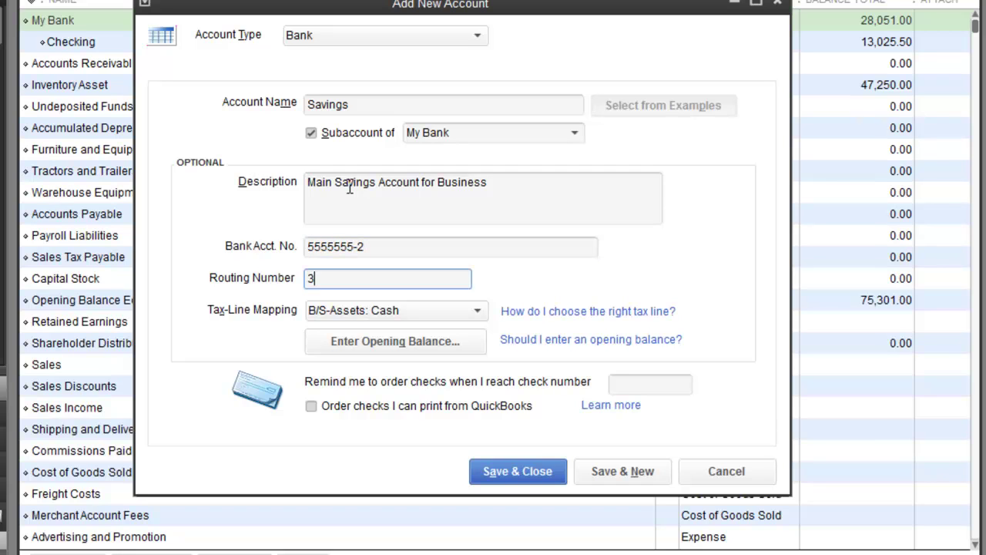
{"action": "type", "text": "21151796"}
Step: Enter a 2,000.00 opening balance dated 12/31/2011, save Savings, and accept the warning
{"action": "left_click", "coordinate": [401, 343]}
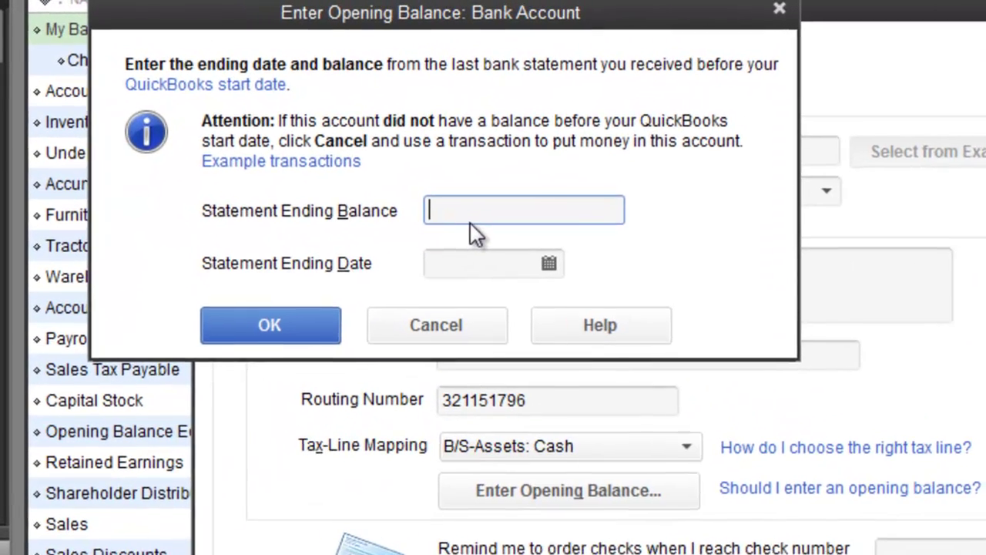
{"action": "type", "text": "2000.00"}
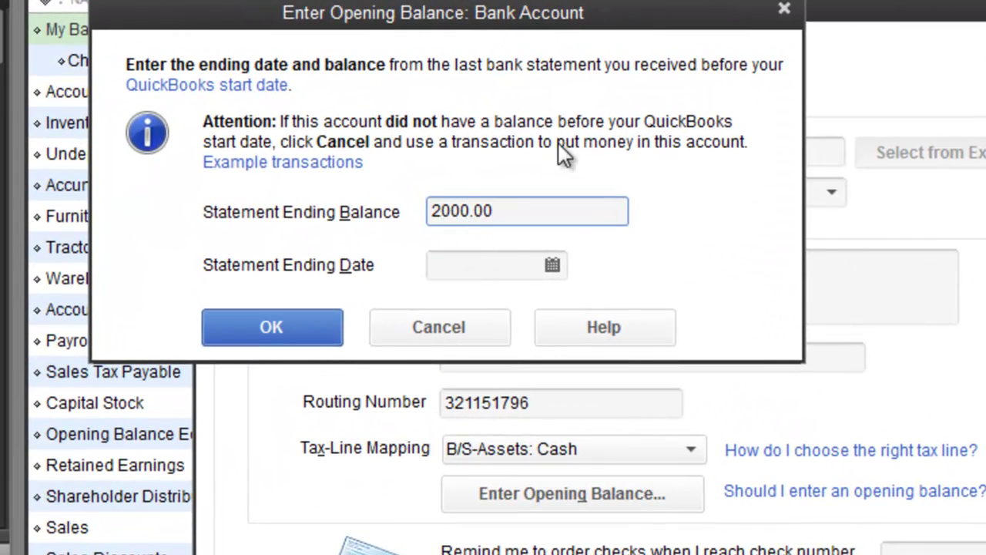
{"action": "left_click", "coordinate": [552, 265]}
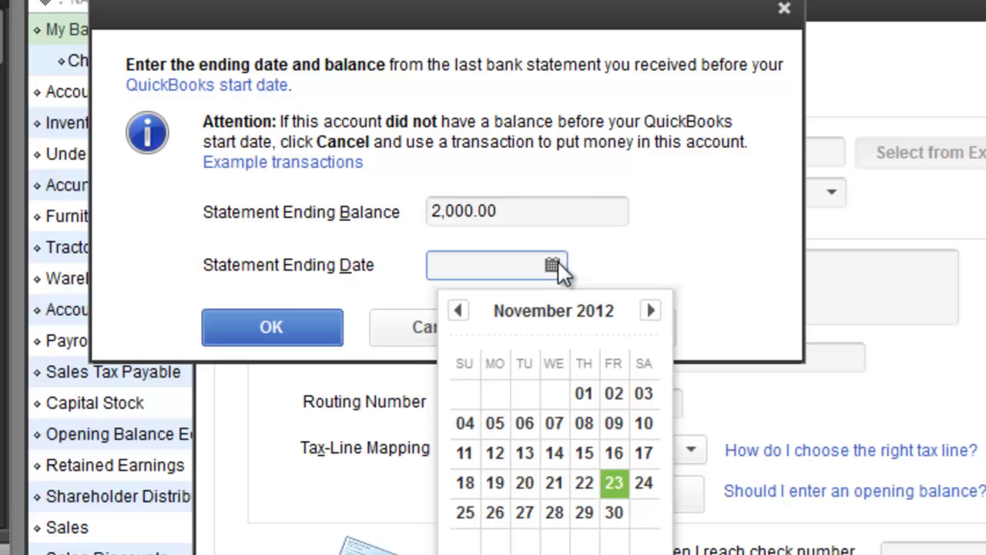
{"action": "left_click", "coordinate": [469, 266]}
{"action": "type", "text": "12/31/2011"}
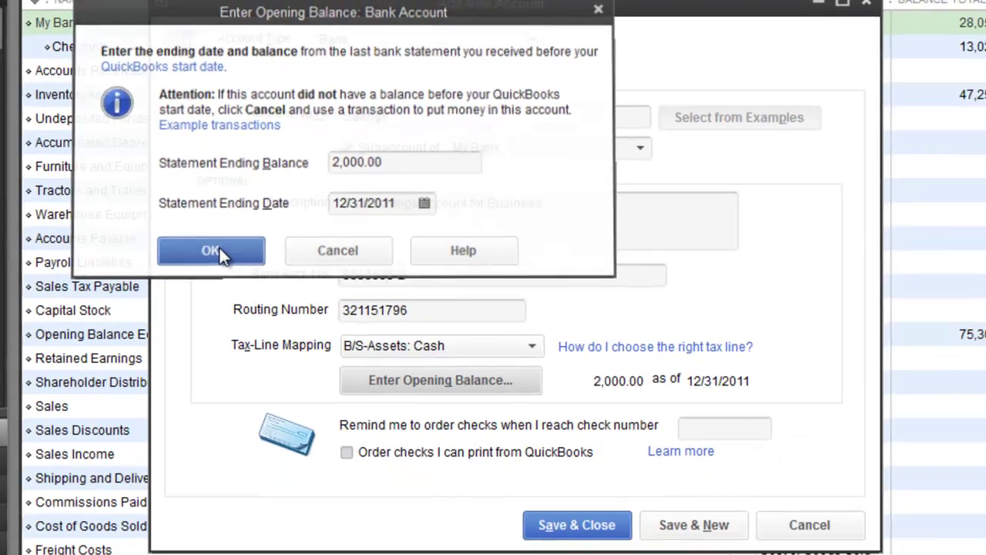
{"action": "left_click", "coordinate": [280, 324]}
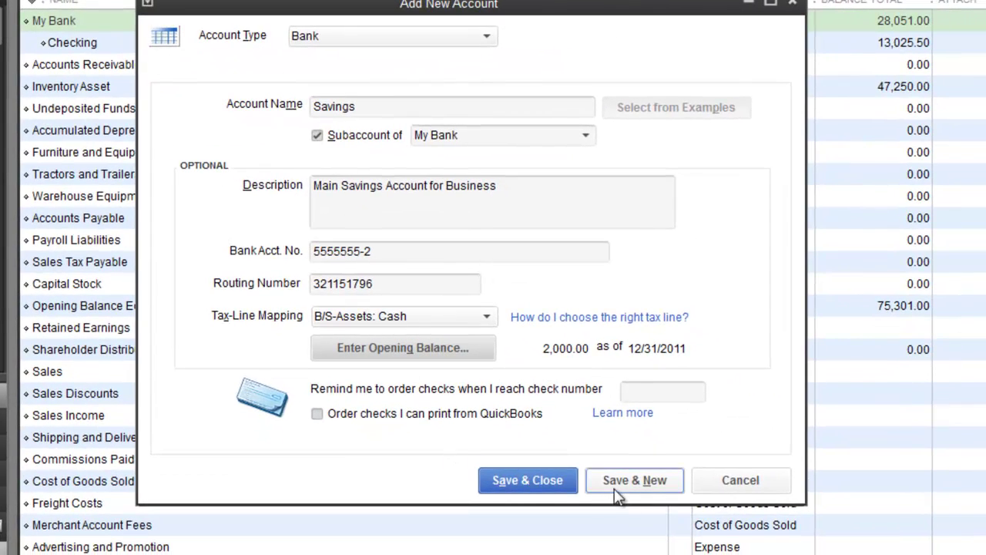
{"action": "left_click", "coordinate": [554, 480]}
{"action": "left_click", "coordinate": [508, 269]}
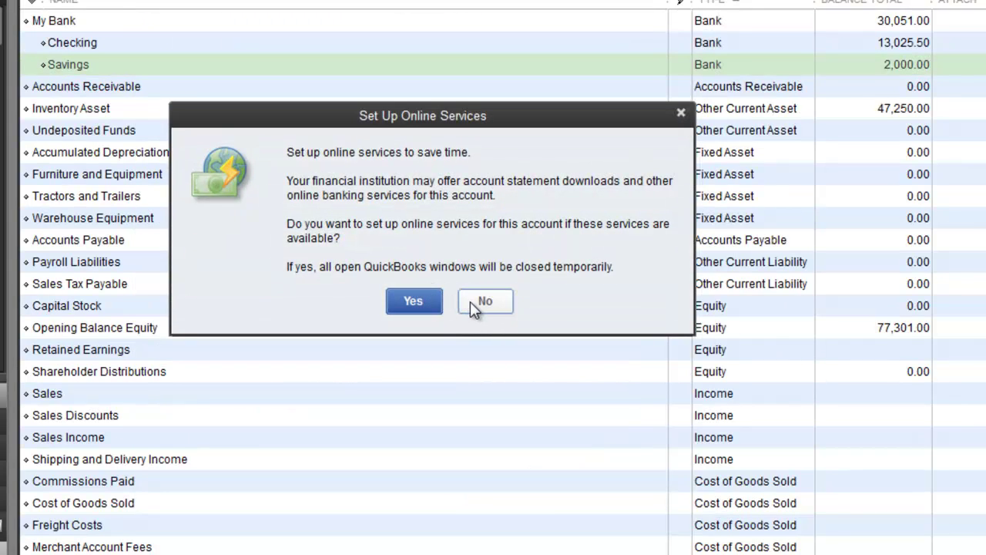
Step: Decline online banking services and select the My Bank row
{"action": "left_click", "coordinate": [481, 307]}
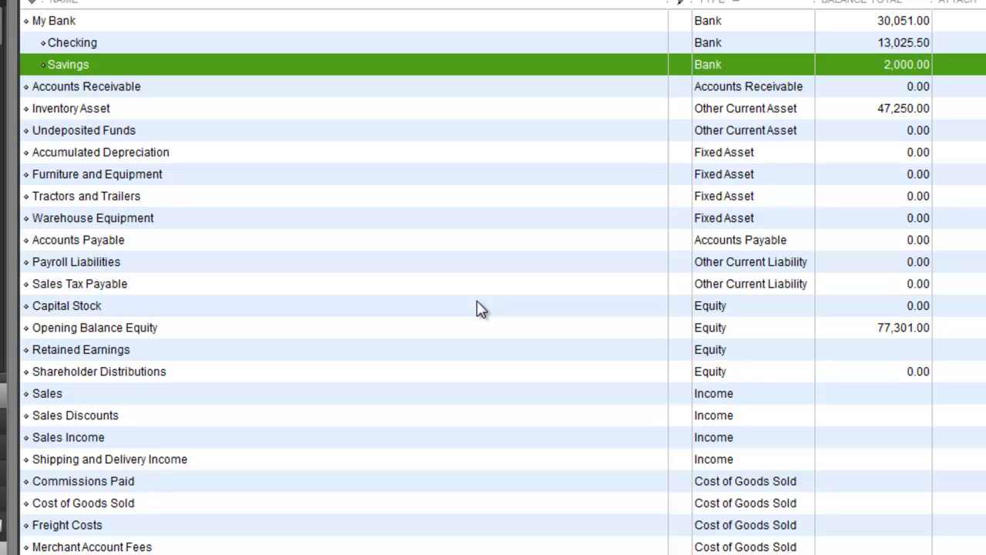
{"action": "left_click", "coordinate": [98, 21]}
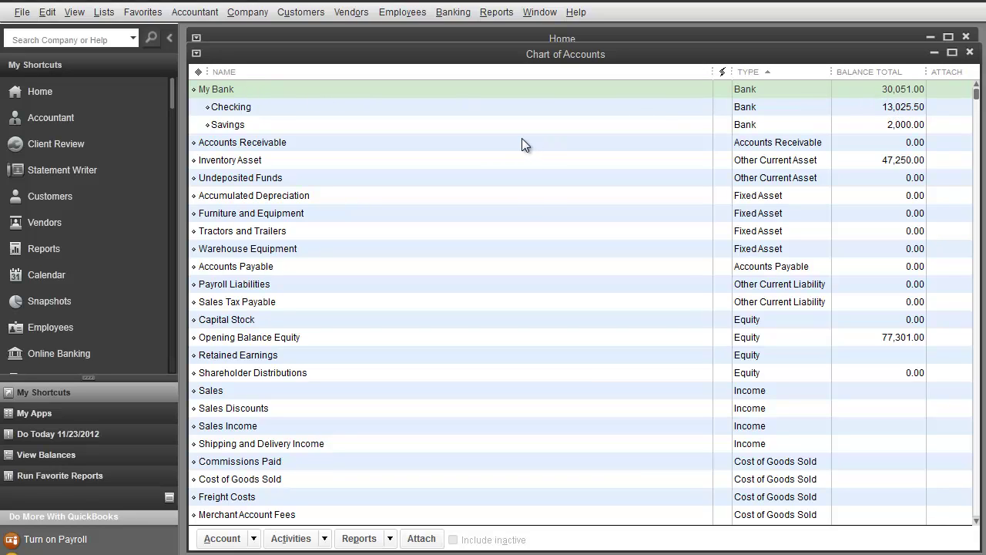
Step: Start a general journal entry crediting My Bank 15,025.50
{"action": "right_click", "coordinate": [215, 93]}
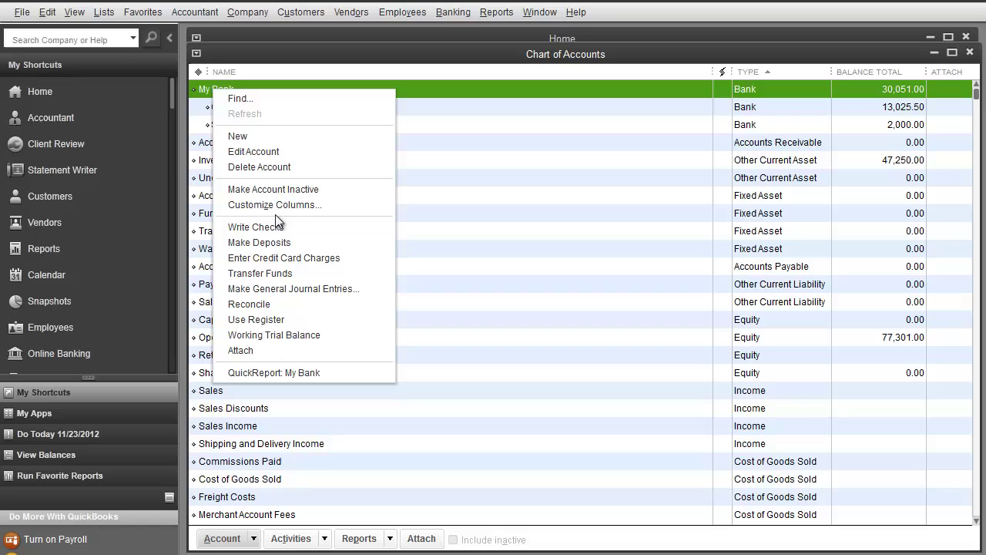
{"action": "left_click", "coordinate": [286, 288]}
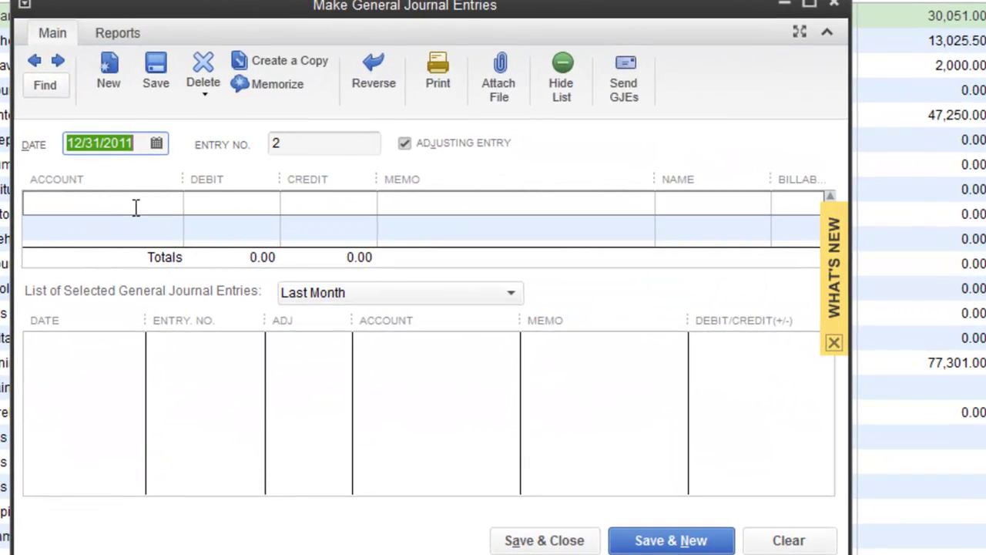
{"action": "left_click", "coordinate": [134, 205]}
{"action": "type", "text": "My Bank"}
{"action": "key", "text": "Tab"}
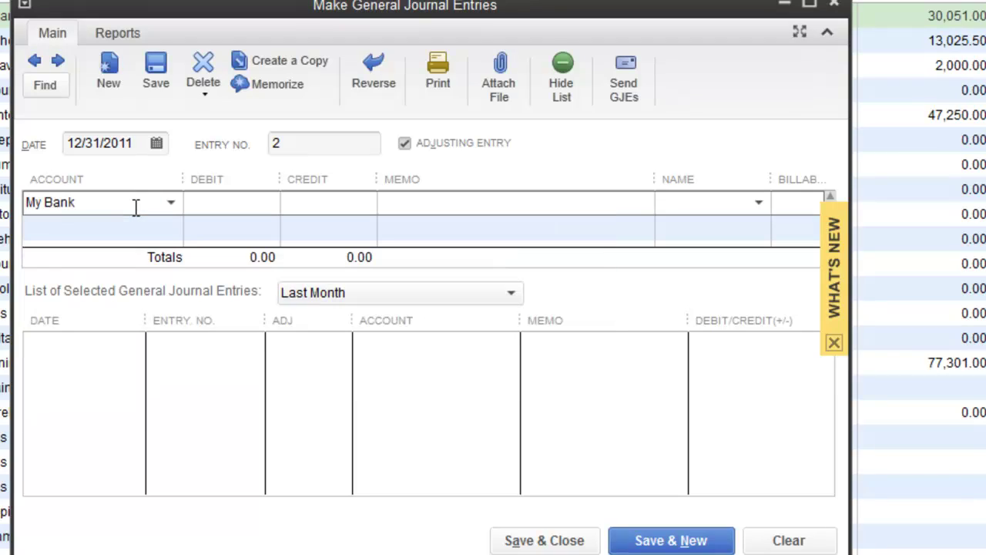
{"action": "key", "text": "Tab"}
{"action": "type", "text": "15,025.50"}
{"action": "key", "text": "Tab"}
Step: Balance it with an Opening Balance Equity debit and save the past-dated entry
{"action": "key", "text": "Tab"}
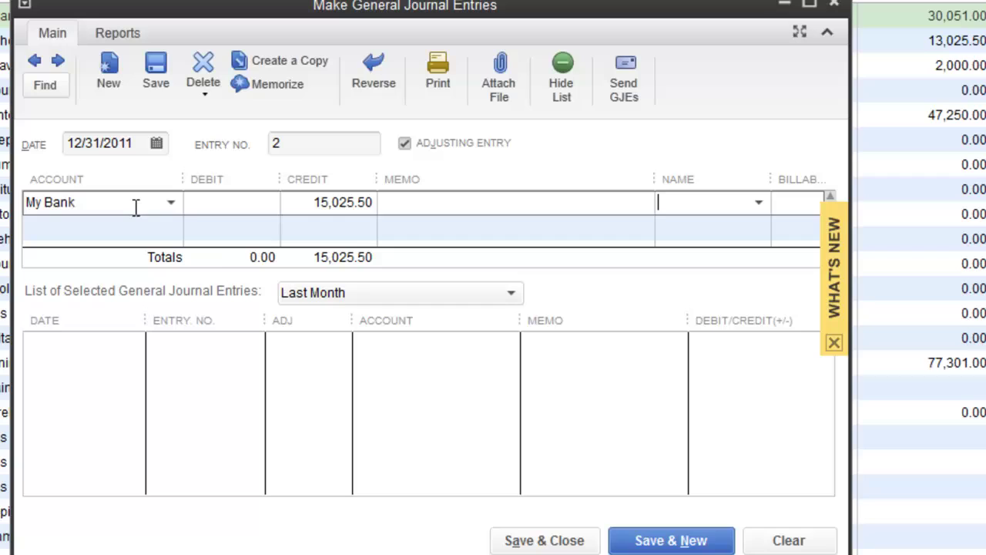
{"action": "key", "text": "Tab"}
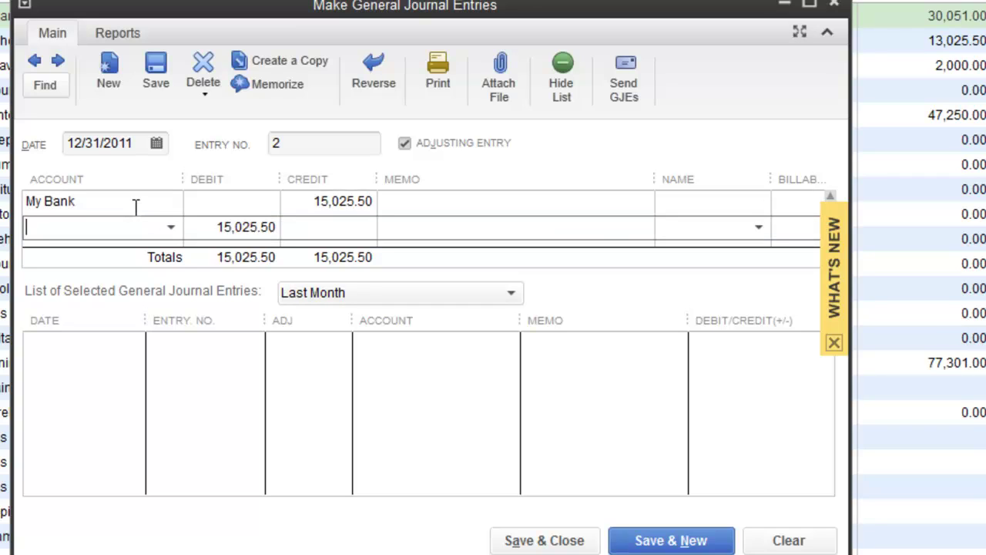
{"action": "type", "text": "open"}
{"action": "key", "text": "Tab"}
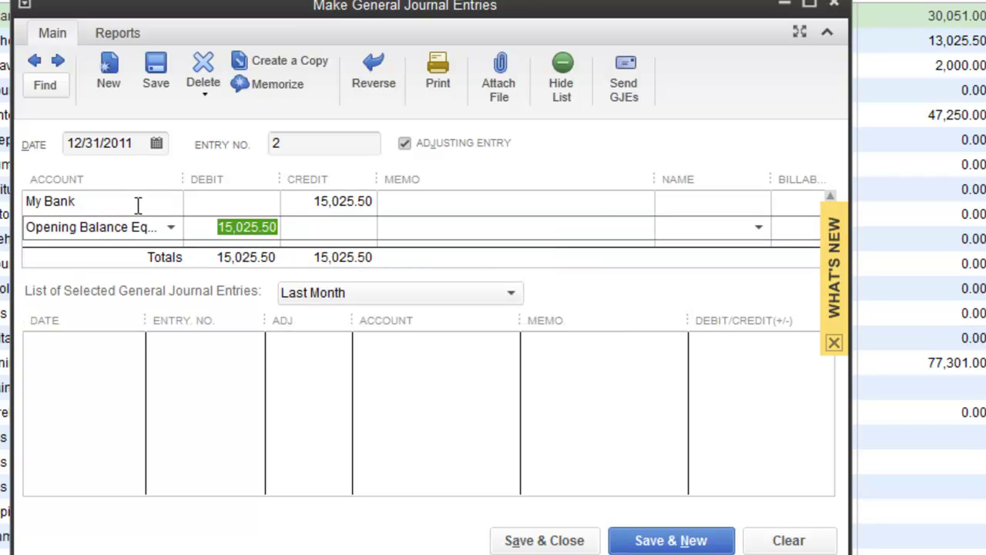
{"action": "left_click", "coordinate": [659, 540]}
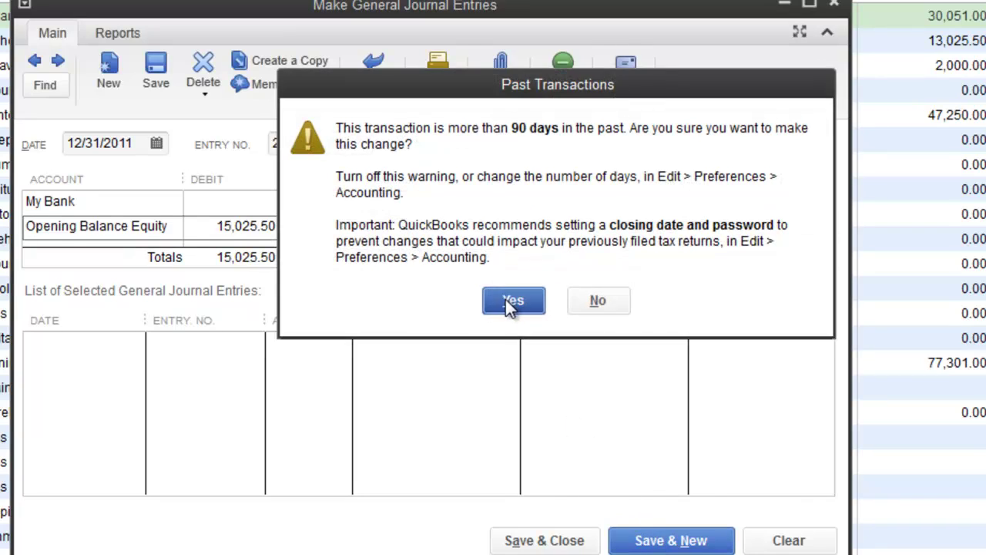
{"action": "left_click", "coordinate": [511, 301]}
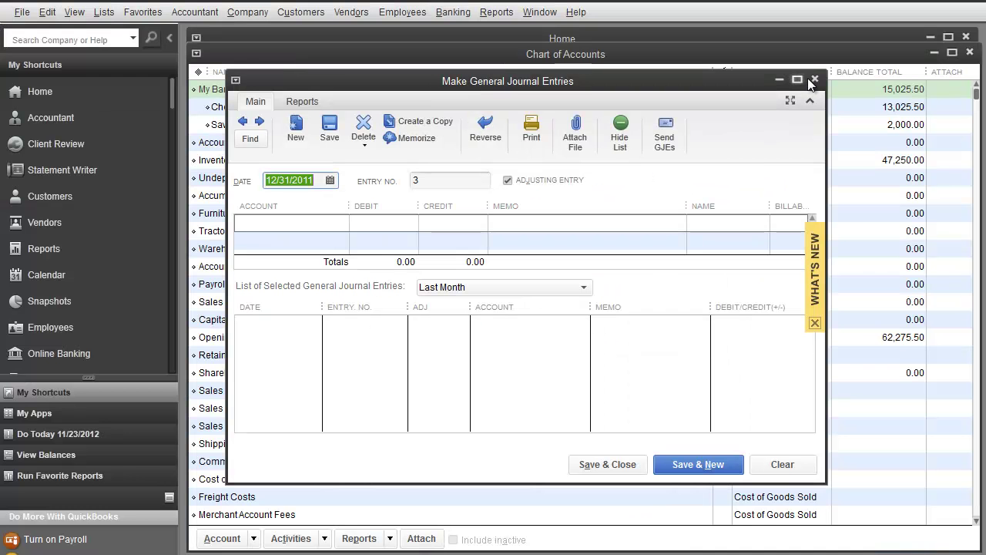
Step: Close the journal window and review the Checking, Savings and My Bank balances
{"action": "left_click", "coordinate": [814, 80]}
{"action": "left_click", "coordinate": [286, 110]}
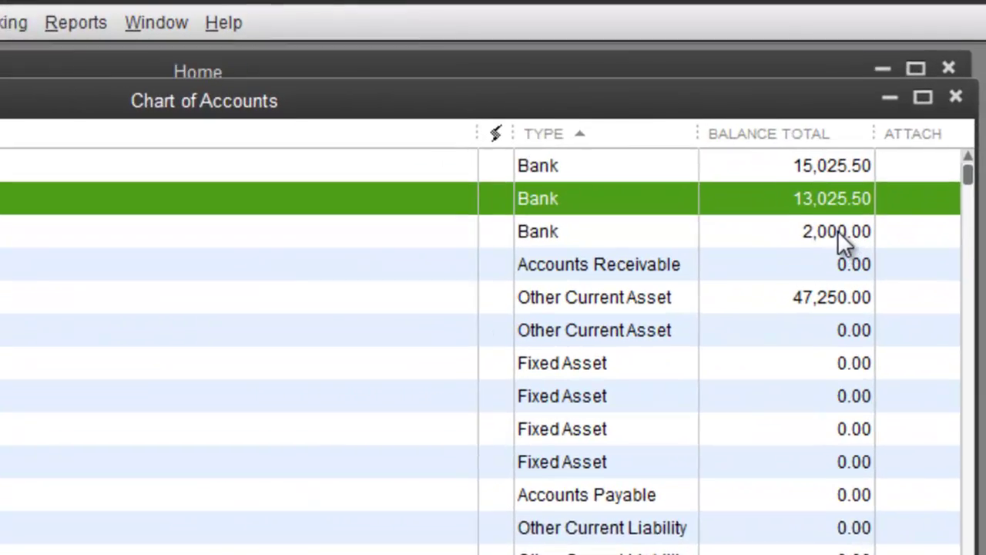
{"action": "left_click", "coordinate": [840, 233]}
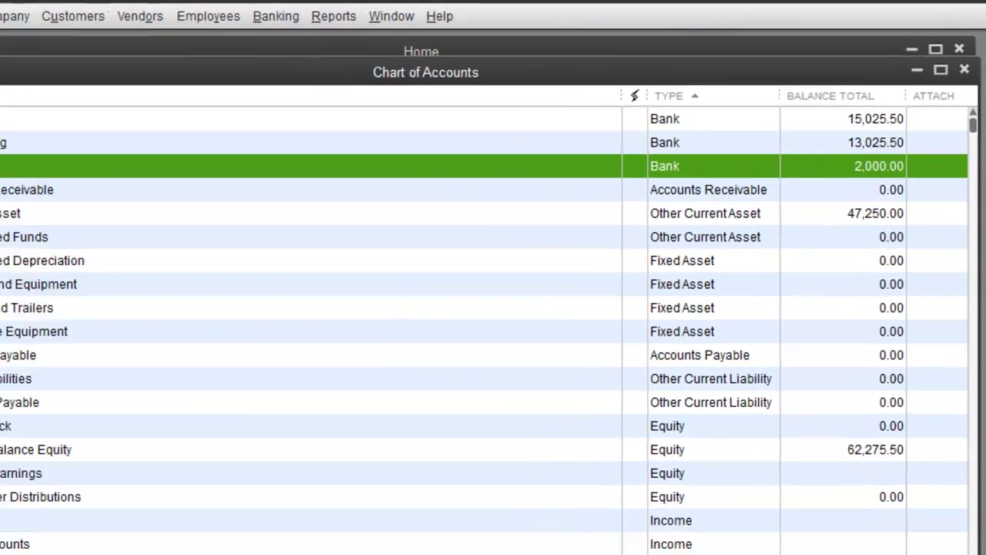
{"action": "left_click", "coordinate": [46, 114]}
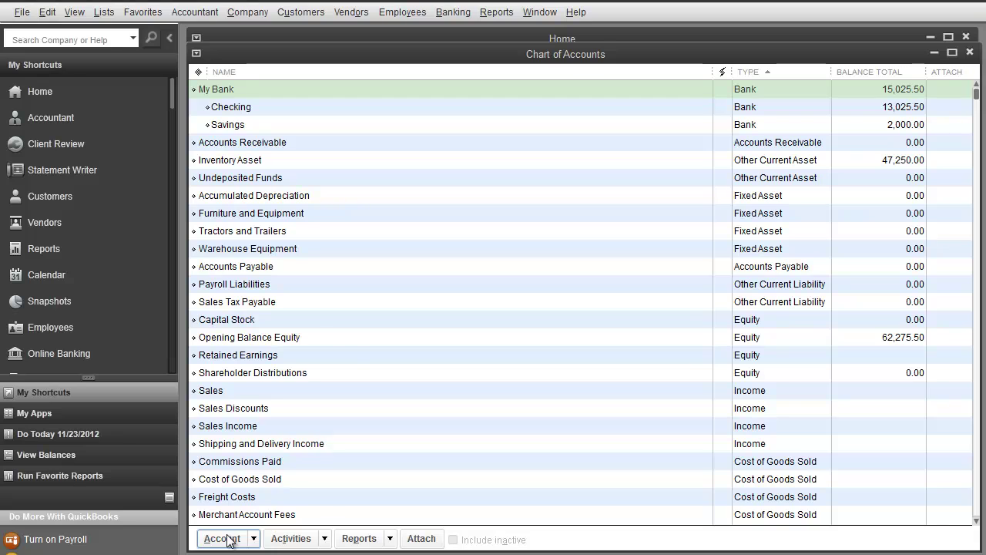
Step: Create a new Credit Card account named 'Amex - 7950'
{"action": "left_click", "coordinate": [222, 539]}
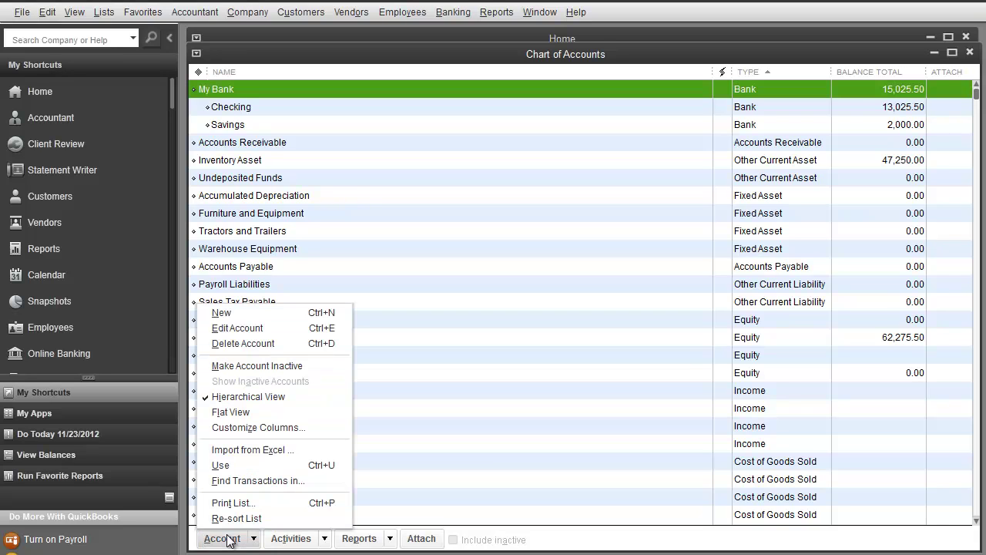
{"action": "left_click", "coordinate": [223, 312]}
{"action": "left_click", "coordinate": [258, 320]}
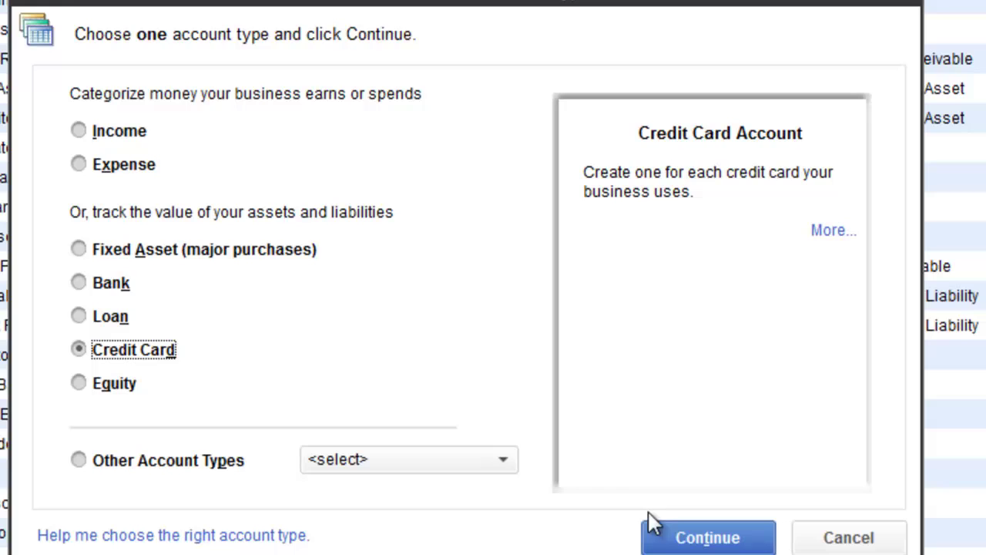
{"action": "left_click", "coordinate": [663, 446]}
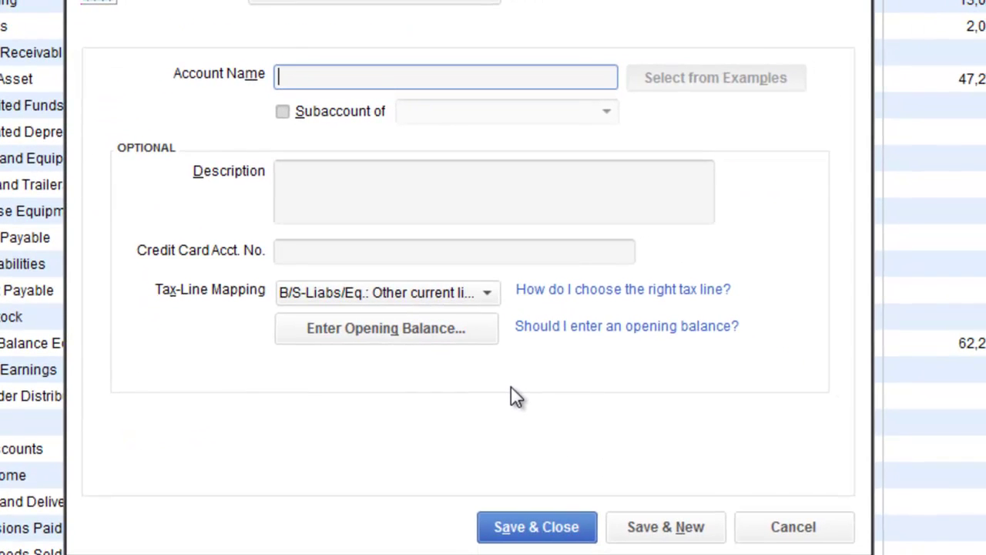
{"action": "type", "text": "MY"}
{"action": "key", "text": "BackSpace"}
{"action": "key", "text": "BackSpace"}
{"action": "key", "text": "BackSpace"}
{"action": "type", "text": "Amex - 7950"}
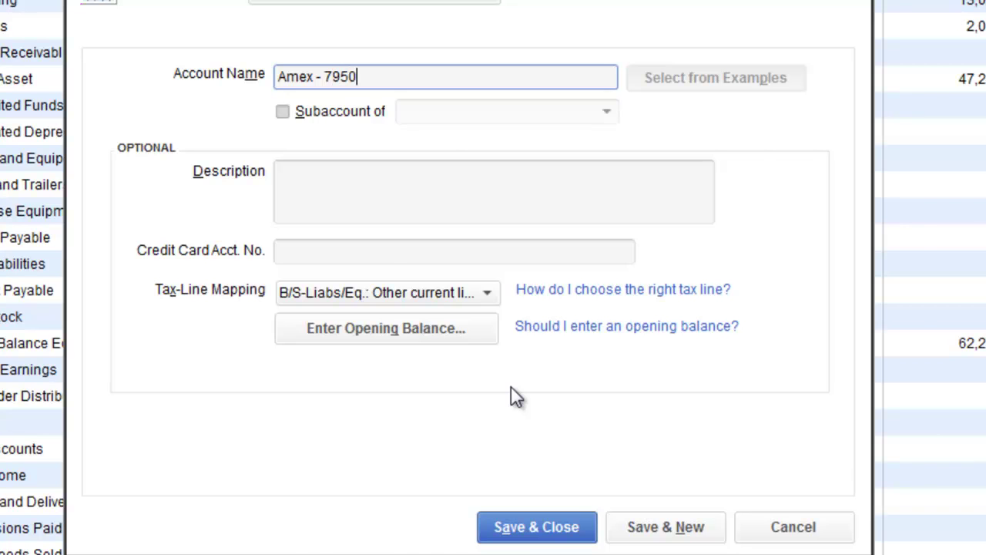
Step: Describe it as 'Main American Express Account for Company' and enter the card's account number
{"action": "left_click", "coordinate": [405, 220]}
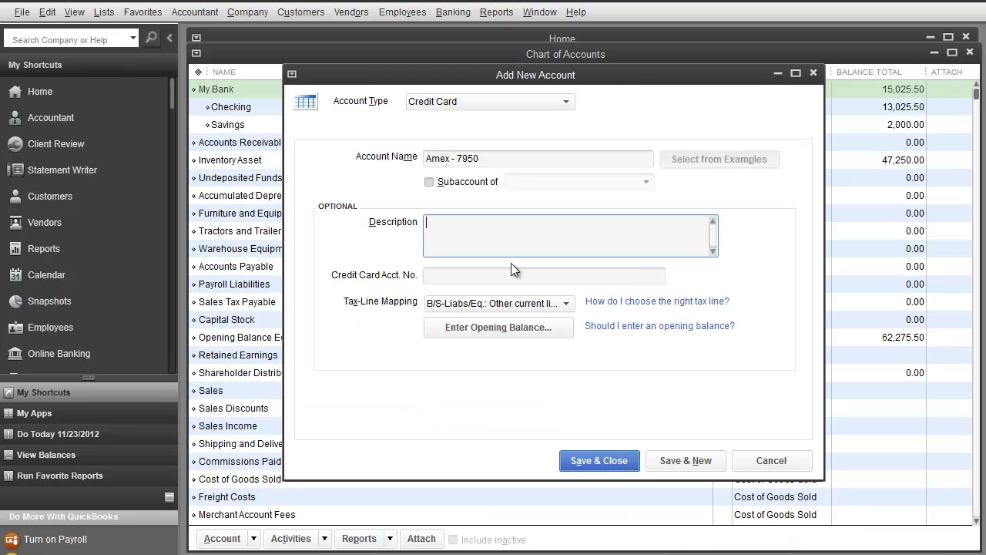
{"action": "type", "text": "Main Americ"}
{"action": "type", "text": "an E"}
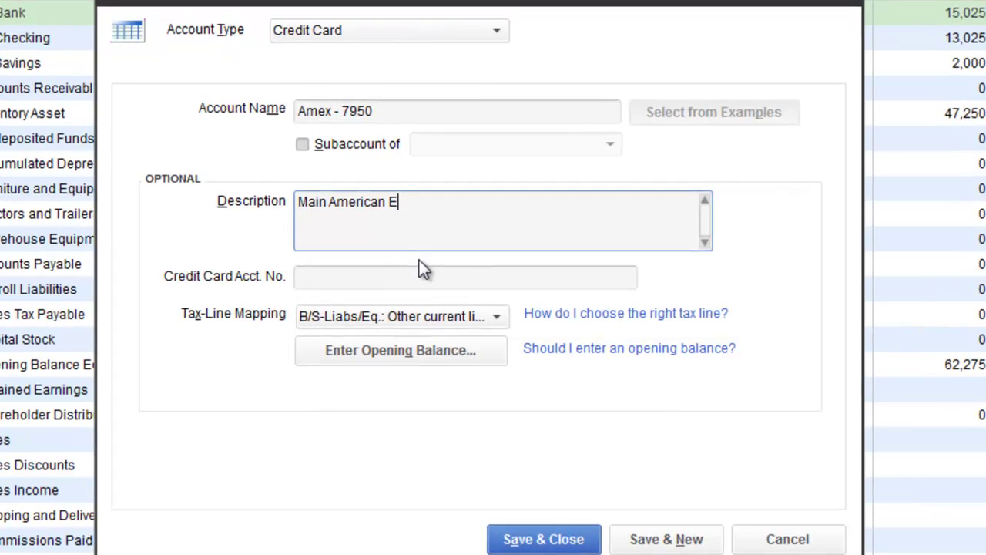
{"action": "type", "text": "xpress Account "}
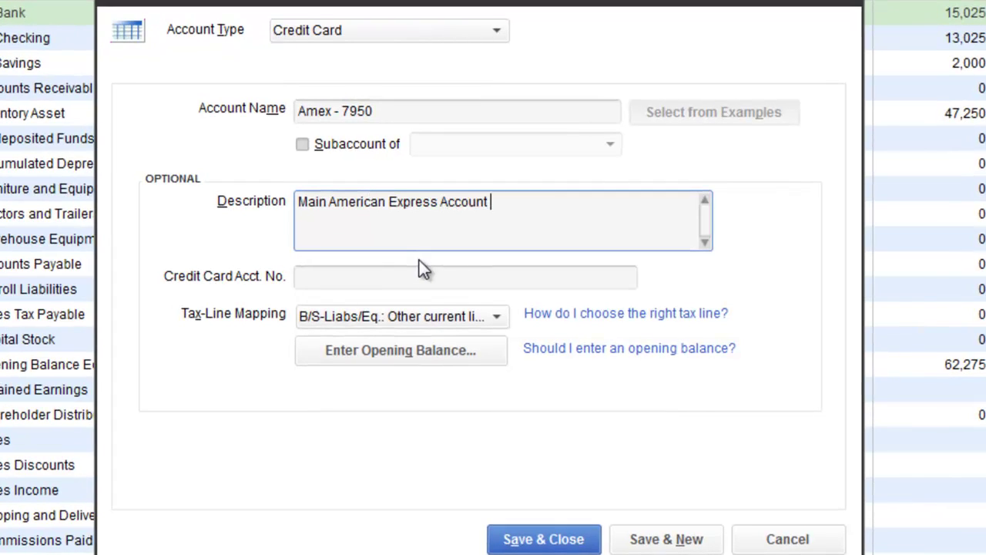
{"action": "type", "text": "for Company"}
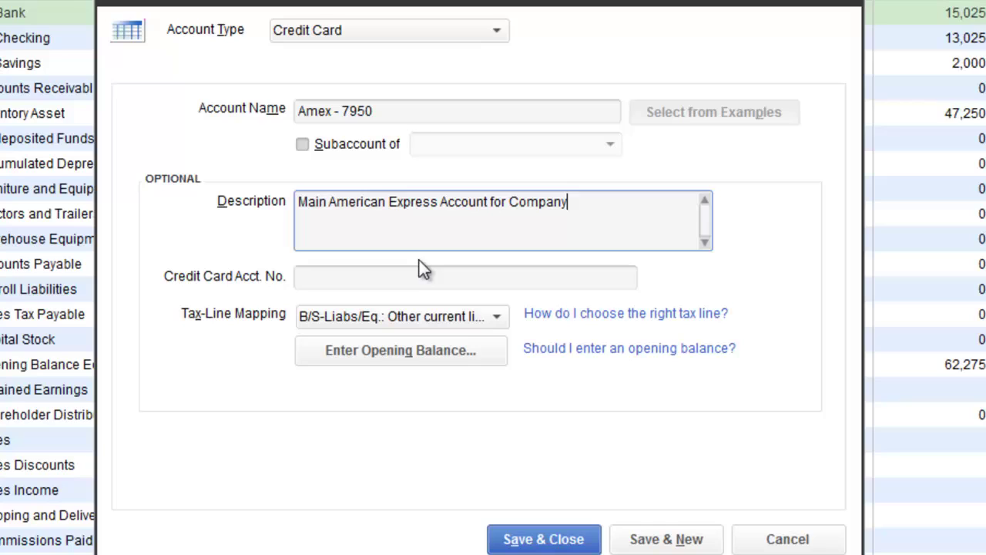
{"action": "left_click", "coordinate": [388, 279]}
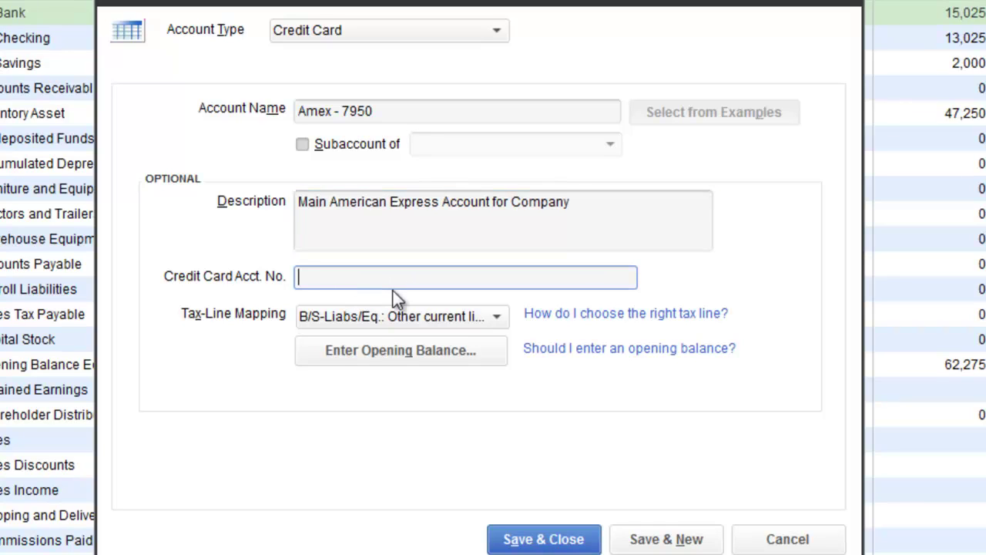
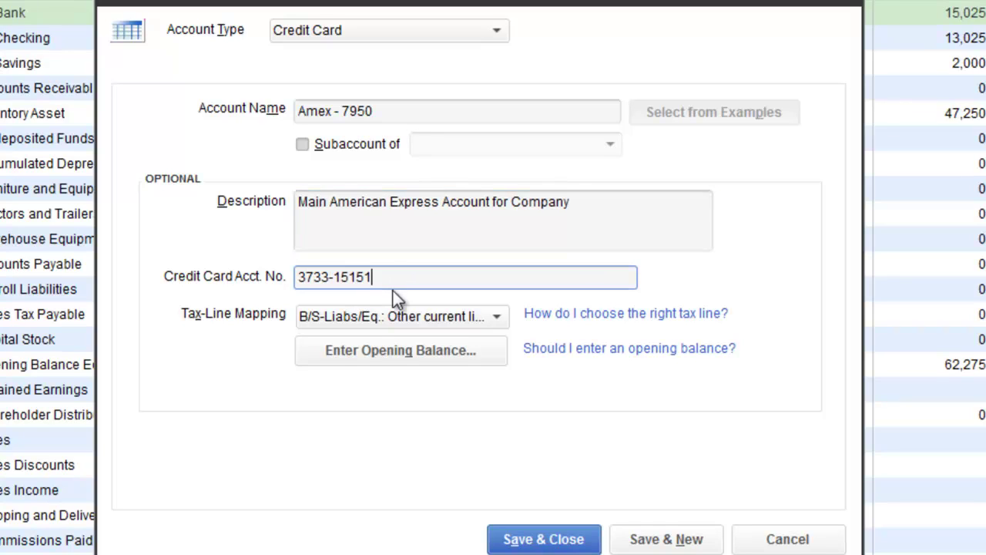
Step: Record a 3,578.85 opening balance as of 12/31/2011, save the card, and accept the warning
{"action": "left_click", "coordinate": [389, 357]}
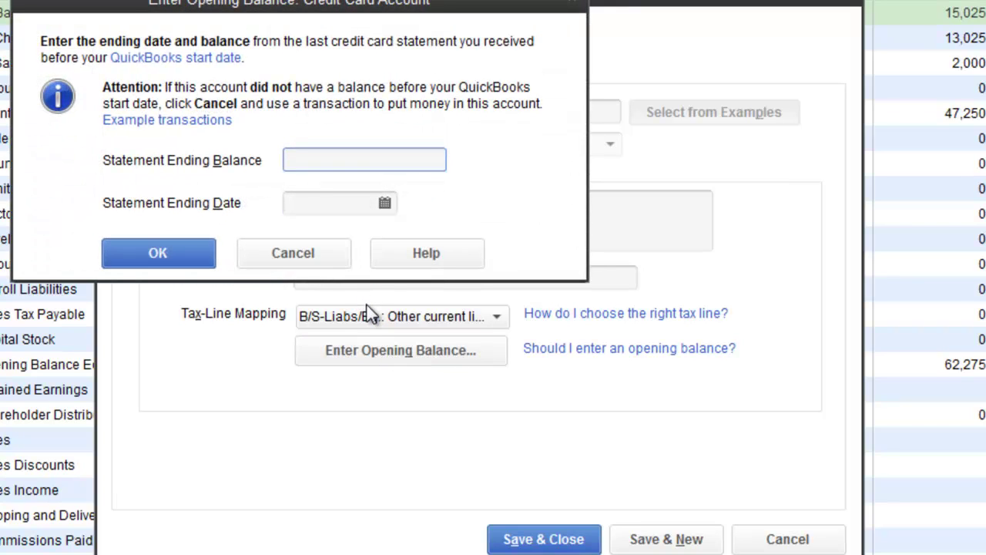
{"action": "type", "text": "3578.85"}
{"action": "left_click", "coordinate": [336, 203]}
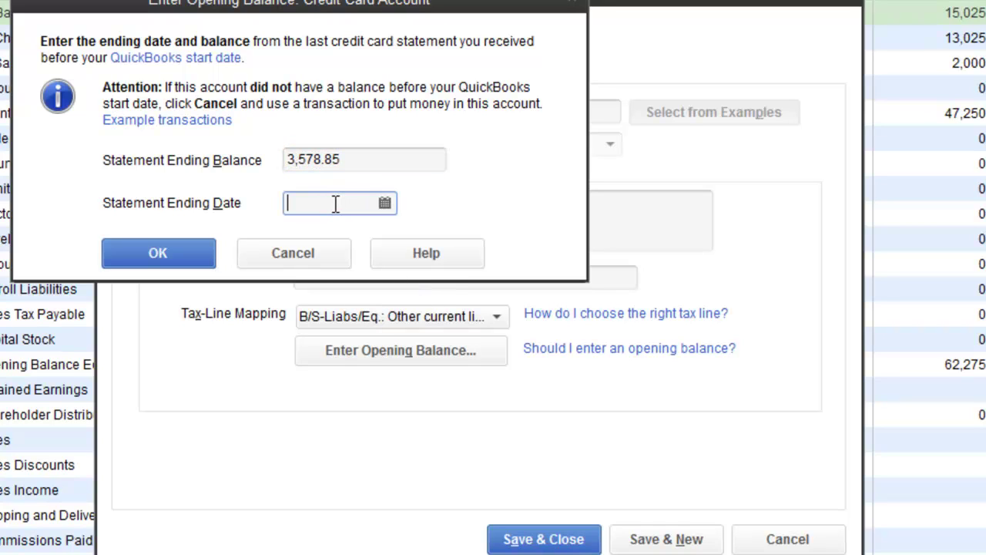
{"action": "type", "text": "12/31/2011"}
{"action": "left_click", "coordinate": [171, 248]}
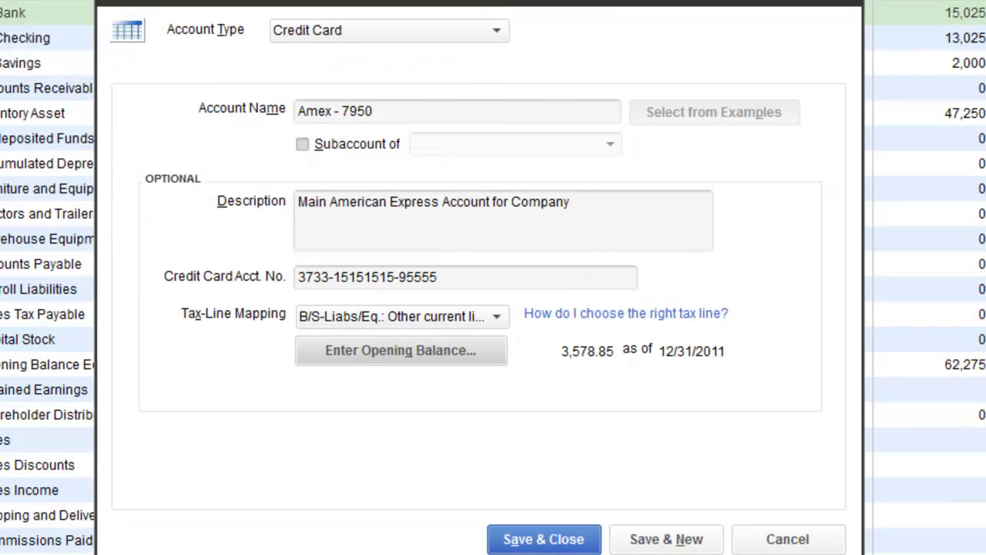
{"action": "left_click", "coordinate": [570, 542]}
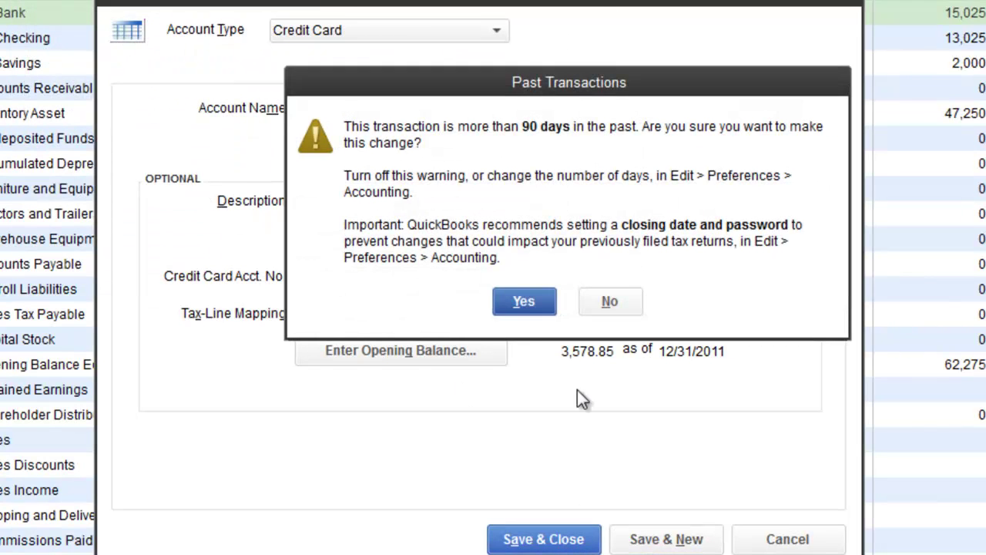
{"action": "left_click", "coordinate": [522, 315]}
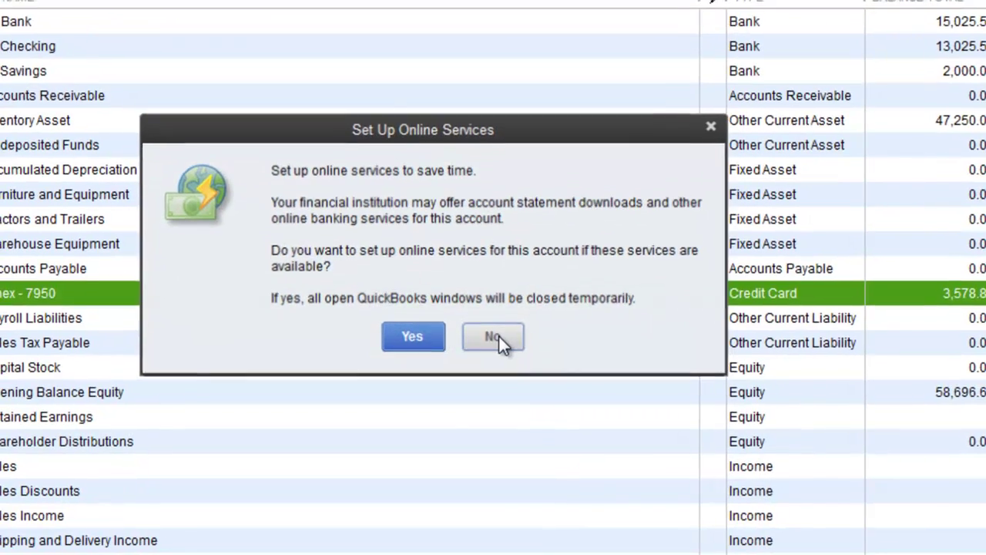
{"action": "left_click", "coordinate": [494, 333]}
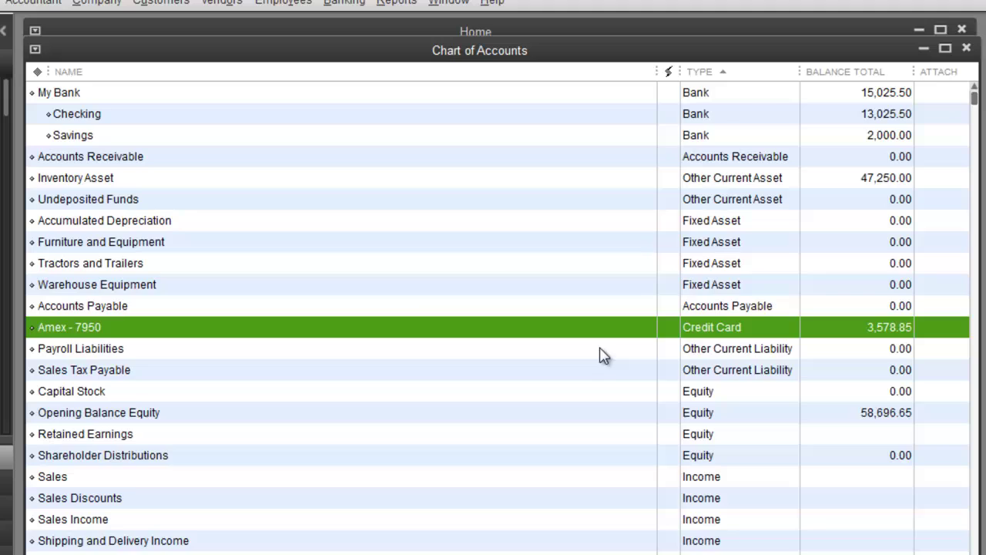
Step: Find and select the Sales account in the Chart of Accounts
{"action": "scroll", "coordinate": [690, 393], "scroll_direction": "down", "scroll_amount": 2}
{"action": "left_click", "coordinate": [634, 355]}
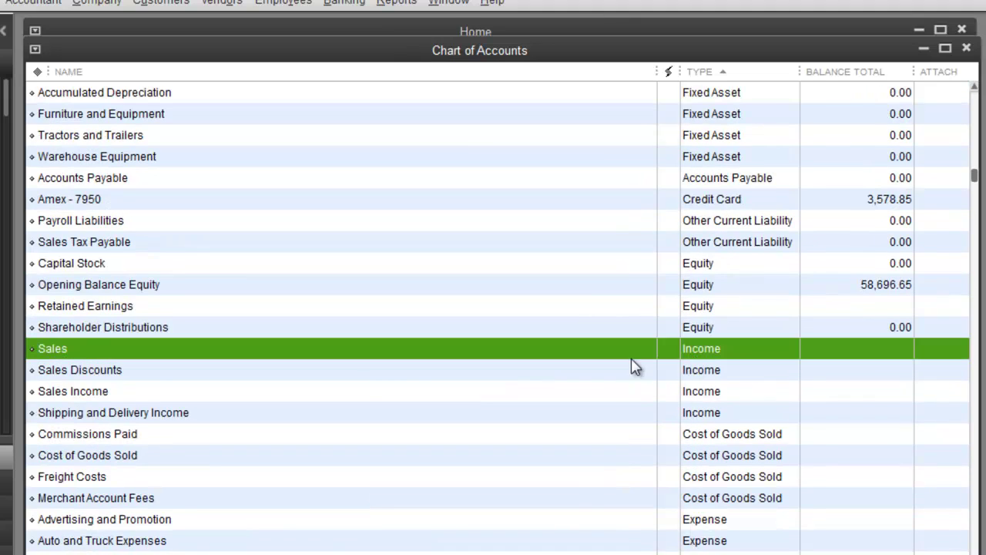
{"action": "left_click", "coordinate": [101, 374]}
{"action": "left_click", "coordinate": [100, 390]}
{"action": "left_click", "coordinate": [86, 356]}
Step: Create an Income account named Products as a subaccount of Sales
{"action": "right_click", "coordinate": [77, 349]}
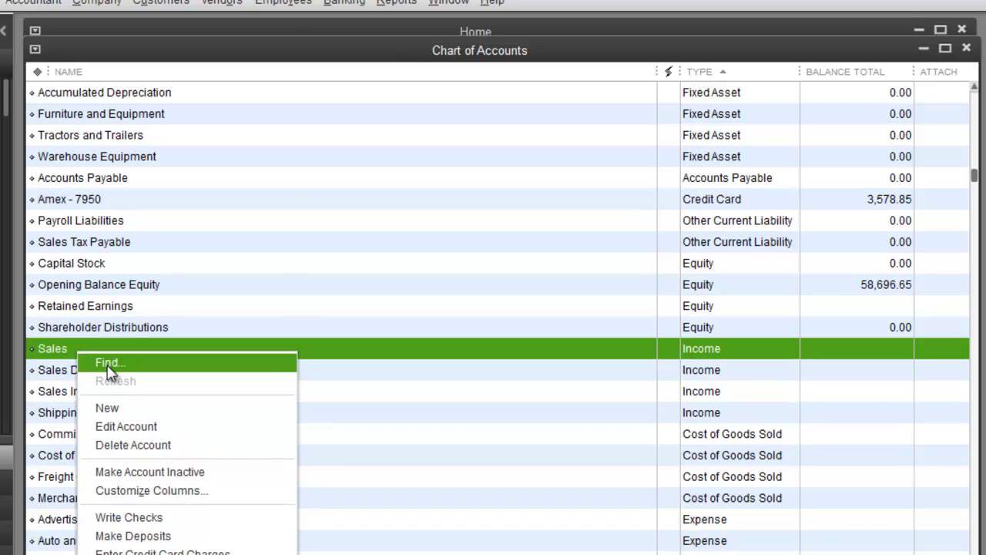
{"action": "left_click", "coordinate": [134, 411]}
{"action": "left_click", "coordinate": [144, 208]}
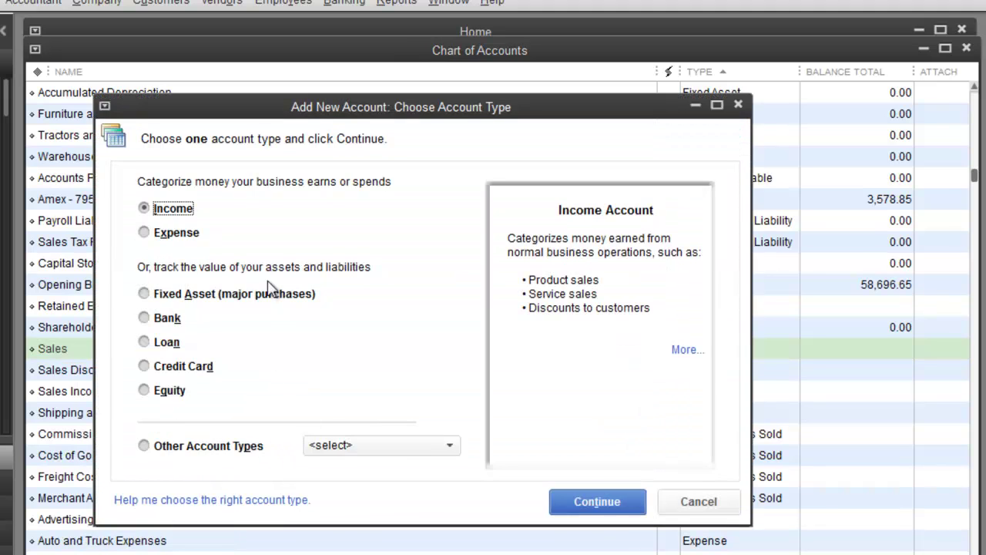
{"action": "left_click", "coordinate": [594, 501]}
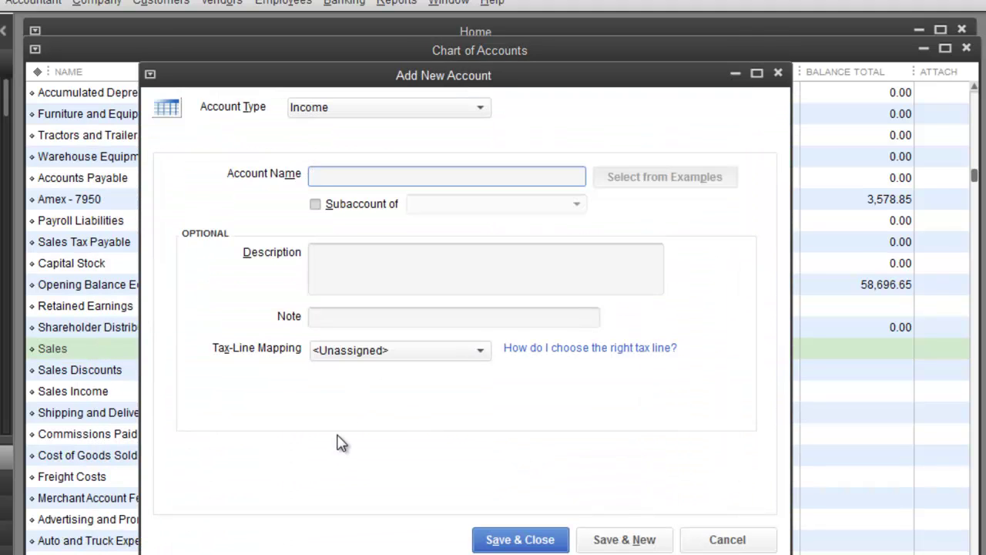
{"action": "type", "text": "Products"}
{"action": "left_click", "coordinate": [315, 205]}
{"action": "left_click", "coordinate": [442, 205]}
{"action": "type", "text": "Sales"}
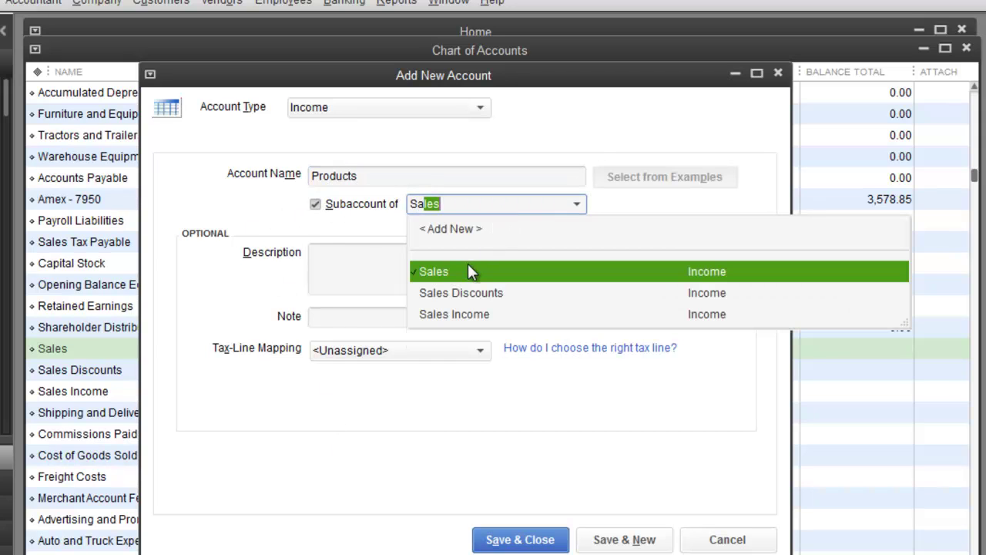
{"action": "left_click", "coordinate": [462, 274]}
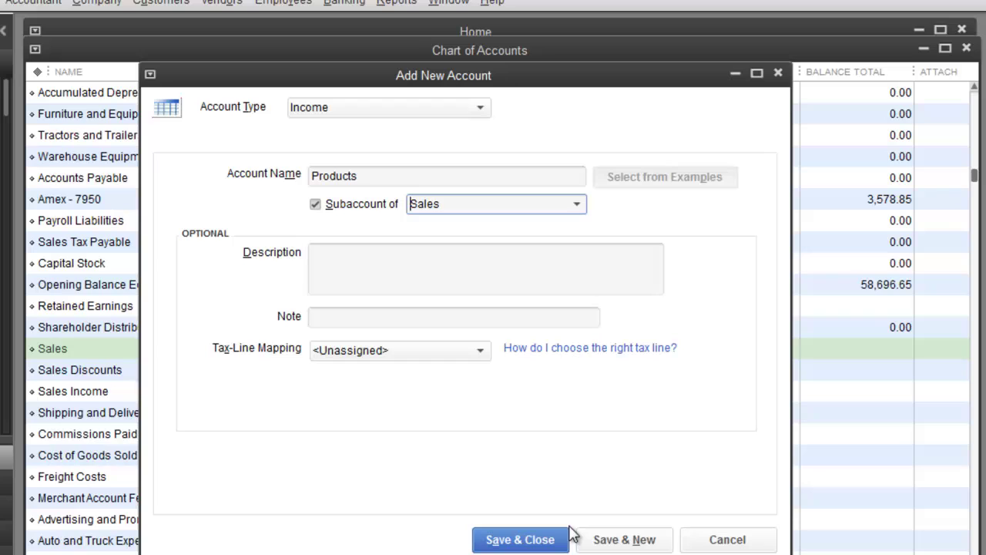
{"action": "left_click", "coordinate": [617, 539]}
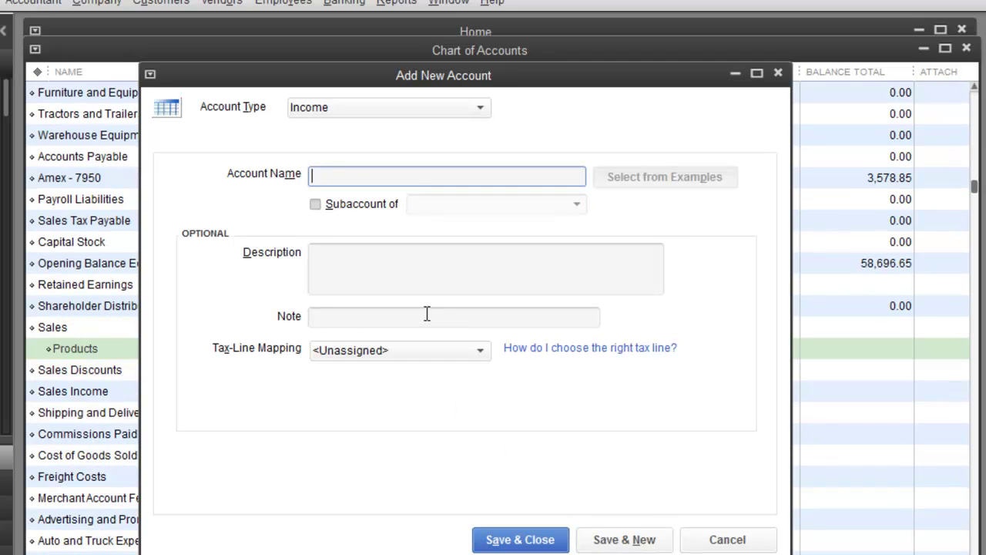
Step: Add an Income account named Service as another subaccount of Sales
{"action": "type", "text": "Service"}
{"action": "left_click", "coordinate": [317, 204]}
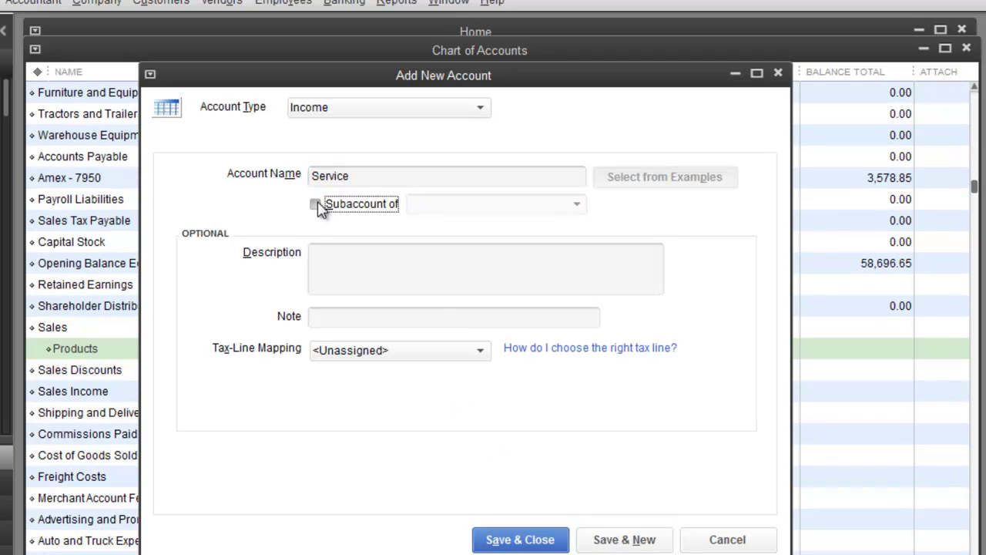
{"action": "left_click", "coordinate": [576, 206]}
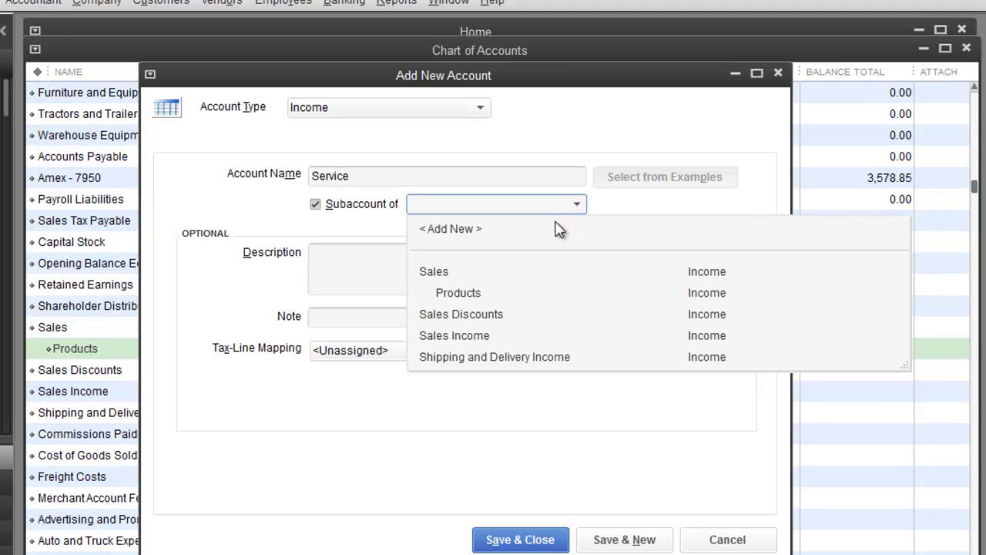
{"action": "left_click", "coordinate": [436, 274]}
{"action": "left_click", "coordinate": [521, 542]}
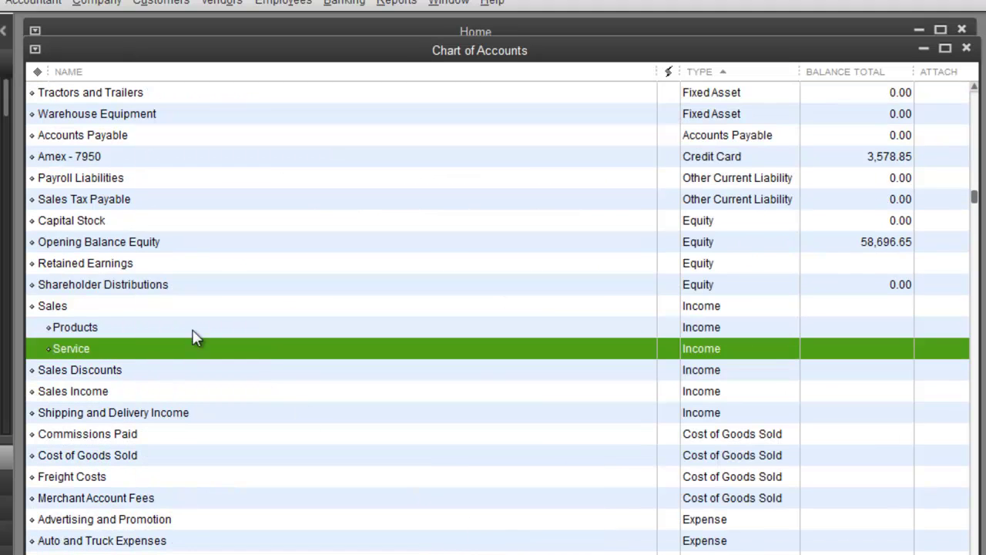
{"action": "left_click", "coordinate": [65, 310]}
{"action": "left_click", "coordinate": [66, 328]}
{"action": "left_click", "coordinate": [71, 350]}
{"action": "key", "text": "Up"}
{"action": "key", "text": "Down"}
{"action": "key", "text": "Up"}
{"action": "key", "text": "Down"}
{"action": "scroll", "coordinate": [458, 425], "scroll_direction": "down", "scroll_amount": 5}
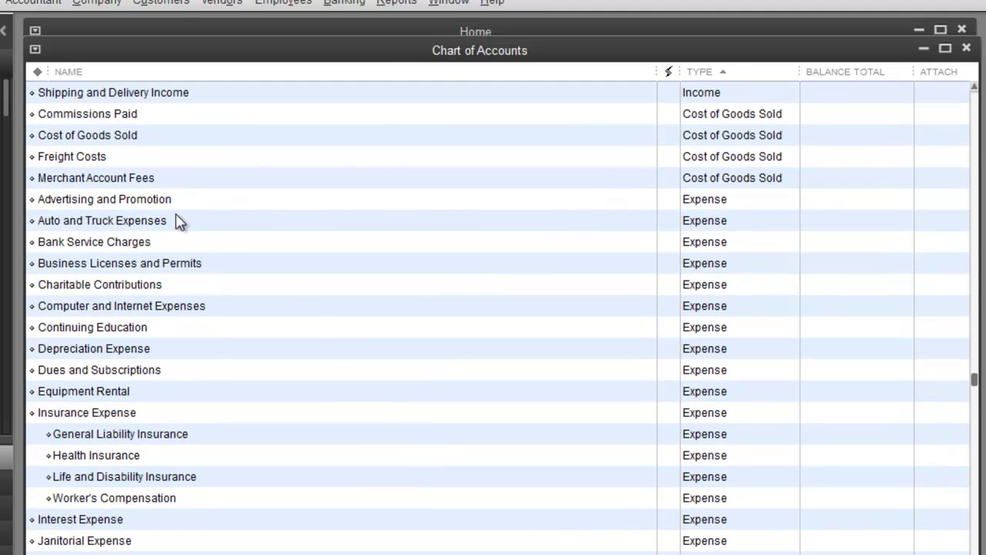
{"action": "left_click", "coordinate": [115, 205]}
{"action": "left_click", "coordinate": [129, 267]}
{"action": "scroll", "coordinate": [131, 283], "scroll_direction": "down", "scroll_amount": 5}
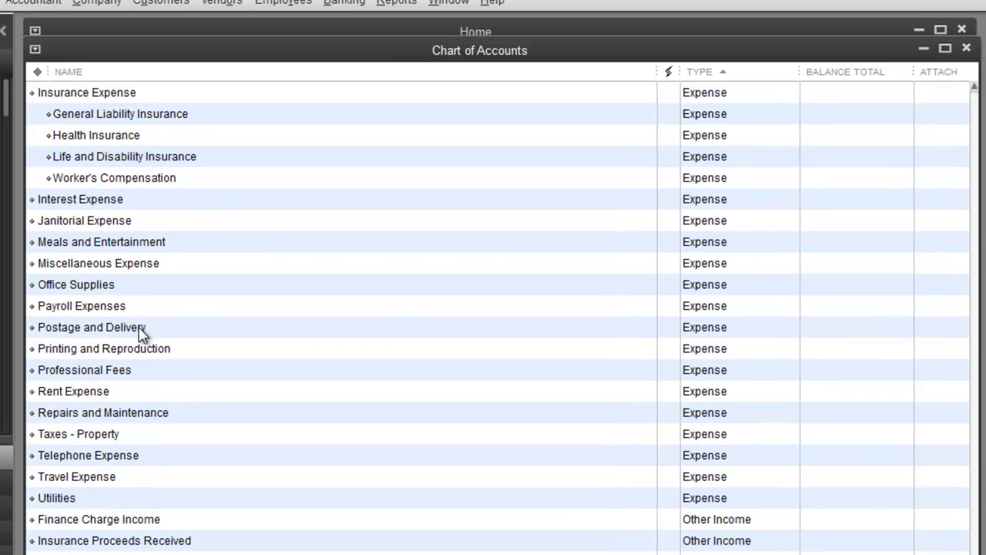
{"action": "left_click", "coordinate": [153, 516]}
{"action": "scroll", "coordinate": [162, 501], "scroll_direction": "up", "scroll_amount": 3}
{"action": "scroll", "coordinate": [164, 497], "scroll_direction": "up", "scroll_amount": 2}
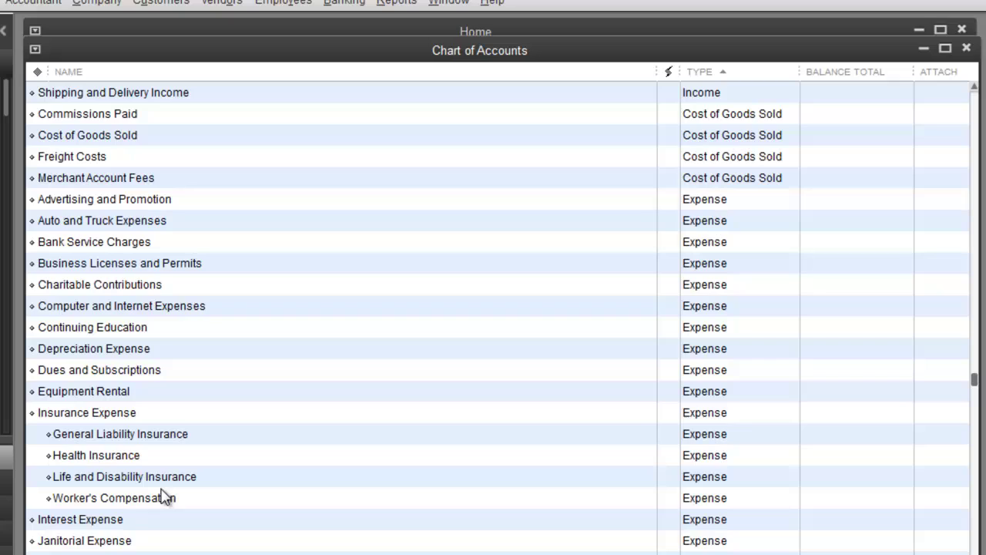